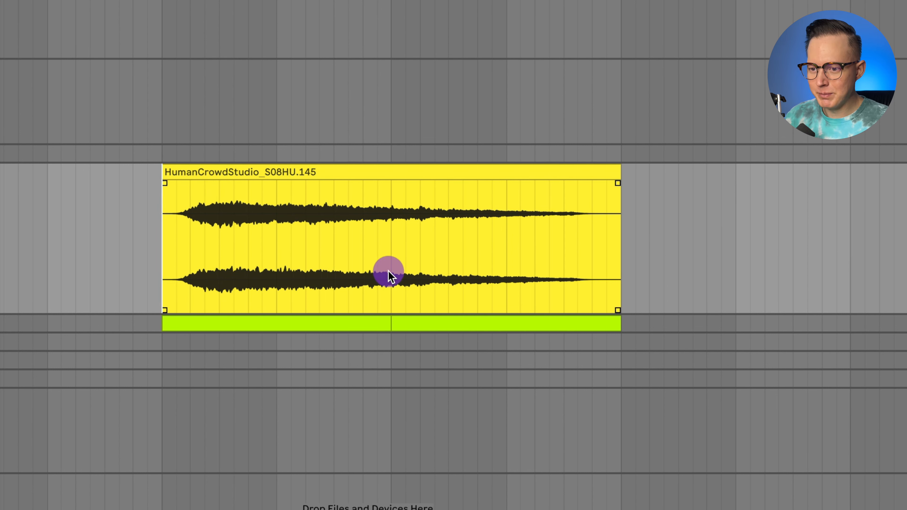
Insert a new MIDI track below the HumanCrowdStudio_S08HU.145 sample's track.
key("space")
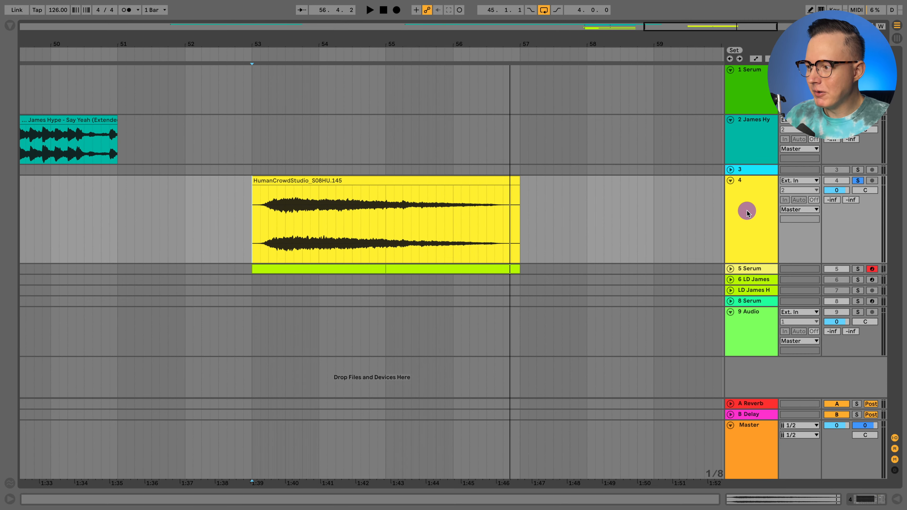
right_click(748, 212)
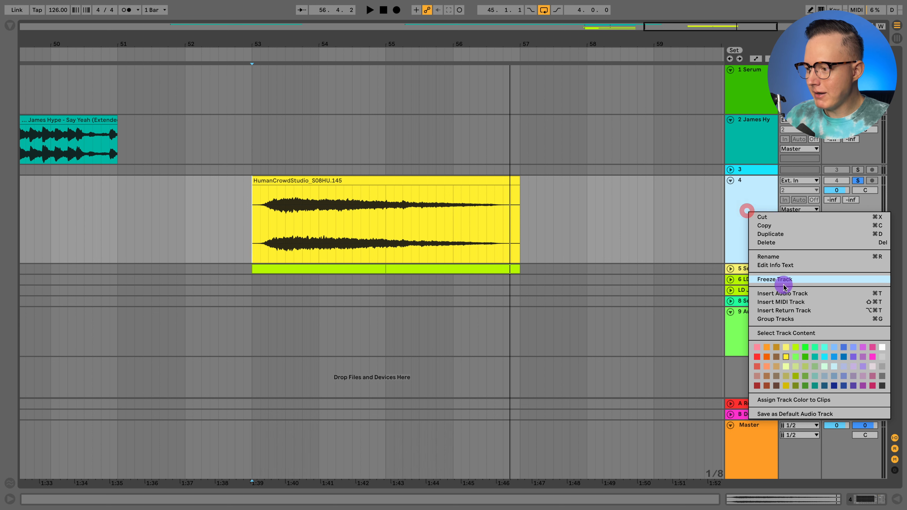
left_click(792, 303)
left_click(749, 285)
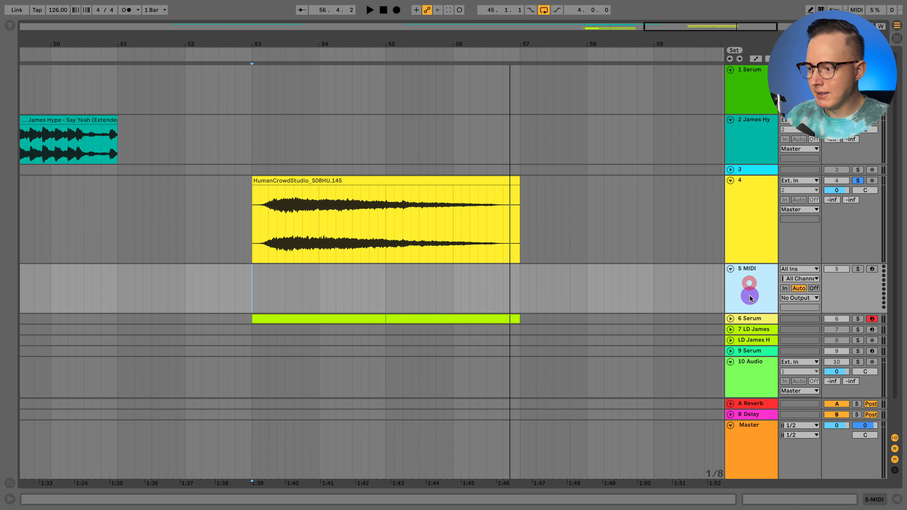
Search the browser's Max for Live devices for "granu".
left_click(8, 27)
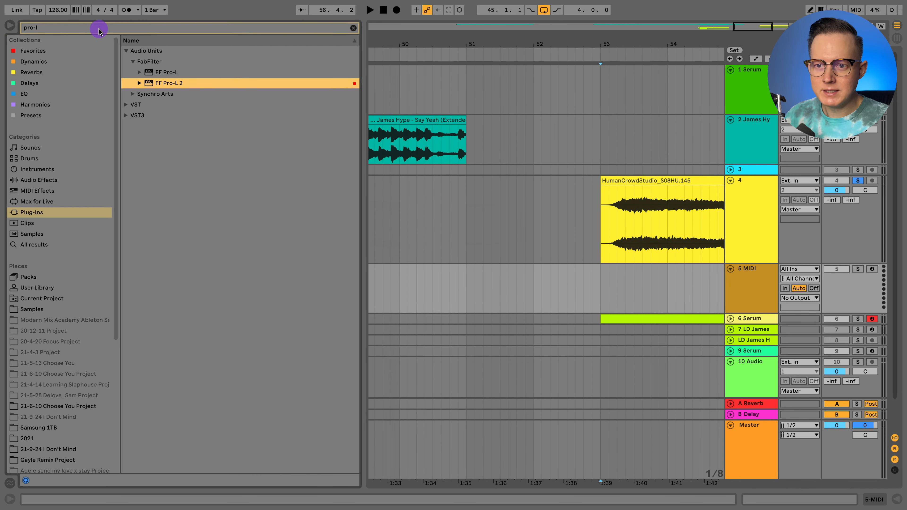
left_click(350, 28)
left_click(52, 201)
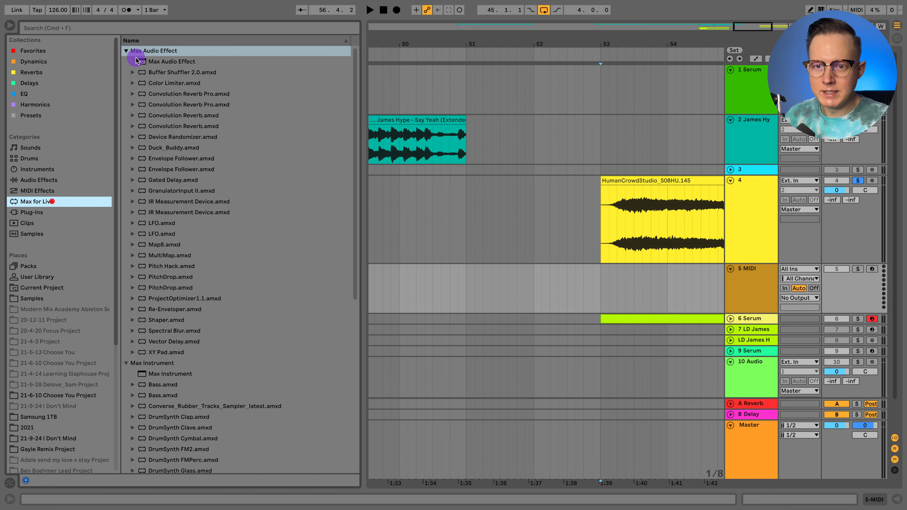
left_click(100, 25)
type("granu")
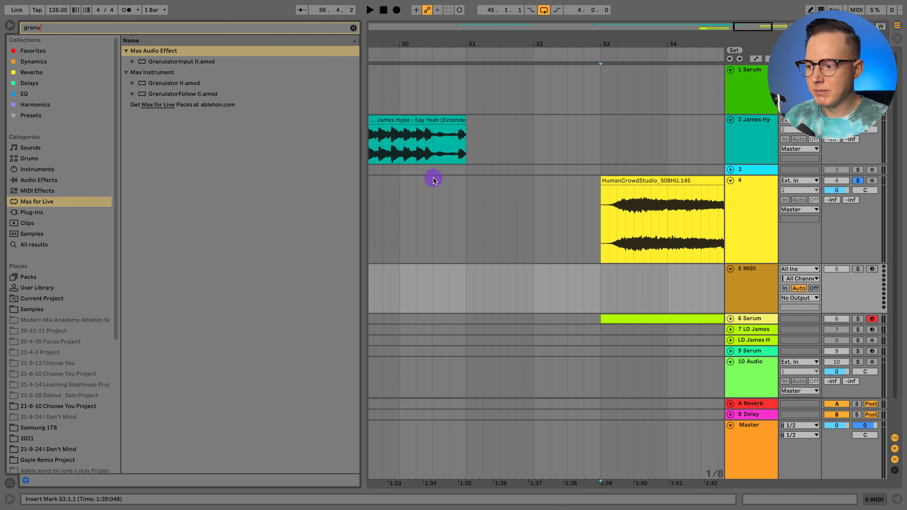
Load Granulator II onto the new MIDI track and bring the HumanCrowdStudio_S08HU.145 clip into it as its sample.
scroll(433, 179, "right", 5)
left_click(534, 239)
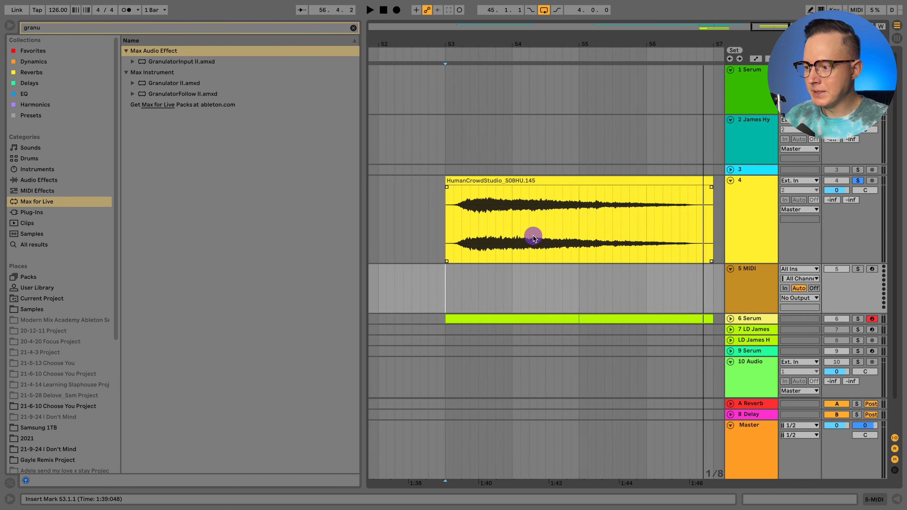
left_click(192, 84)
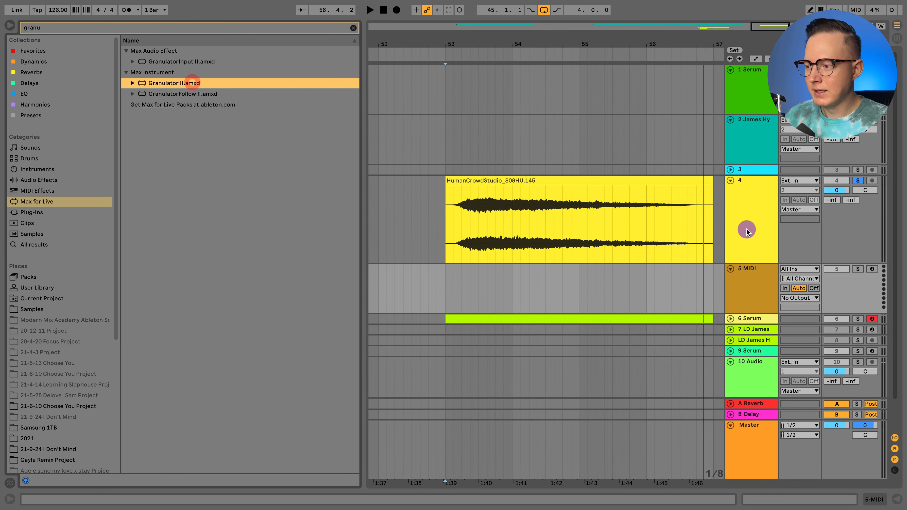
left_click(757, 277)
left_click(873, 502)
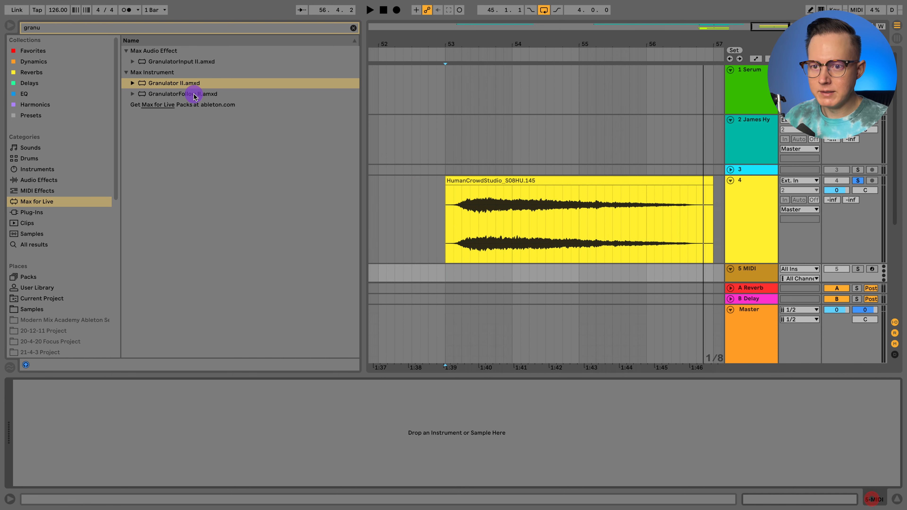
left_click_drag(194, 97, 179, 237)
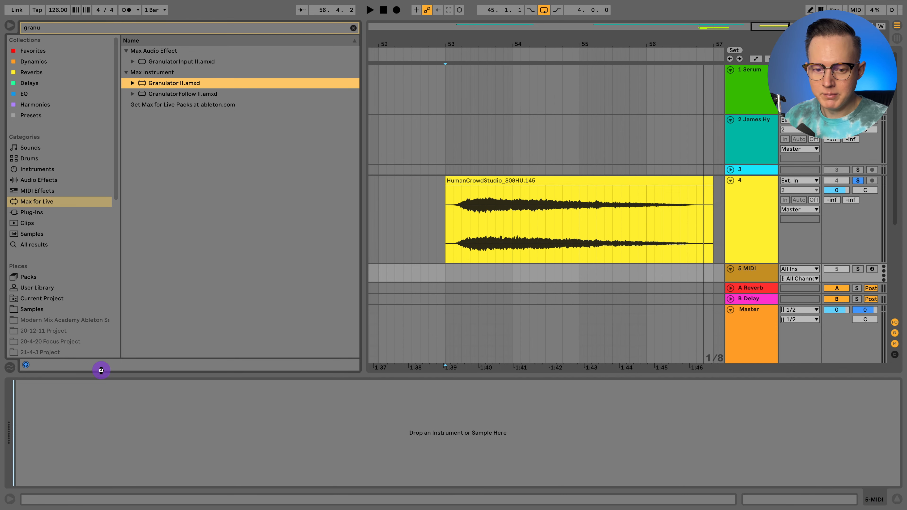
left_click_drag(101, 371, 120, 384)
left_click(12, 26)
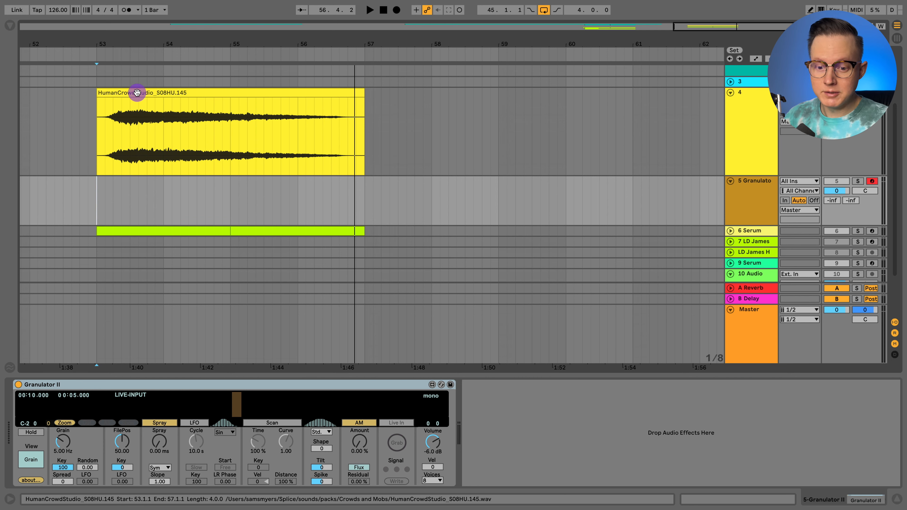
left_click_drag(137, 92, 115, 393)
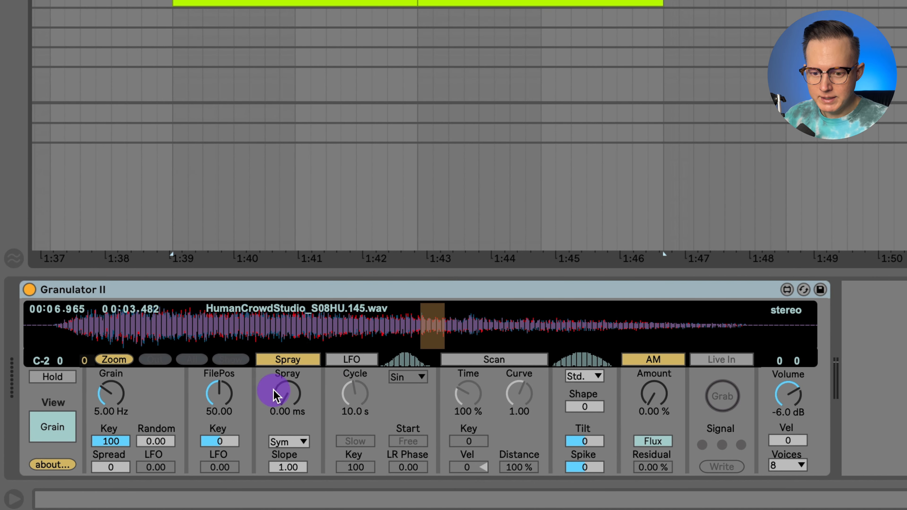
Audition Granulator II's grain settings, setting the grain rate to 5.00 Hz and the file position to 22.44.
left_click(219, 393)
mouse_move(220, 393)
left_mouse_down()
mouse_move(219, 421)
mouse_move(229, 405)
mouse_move(245, 429)
mouse_move(265, 393)
mouse_move(219, 397)
left_mouse_up()
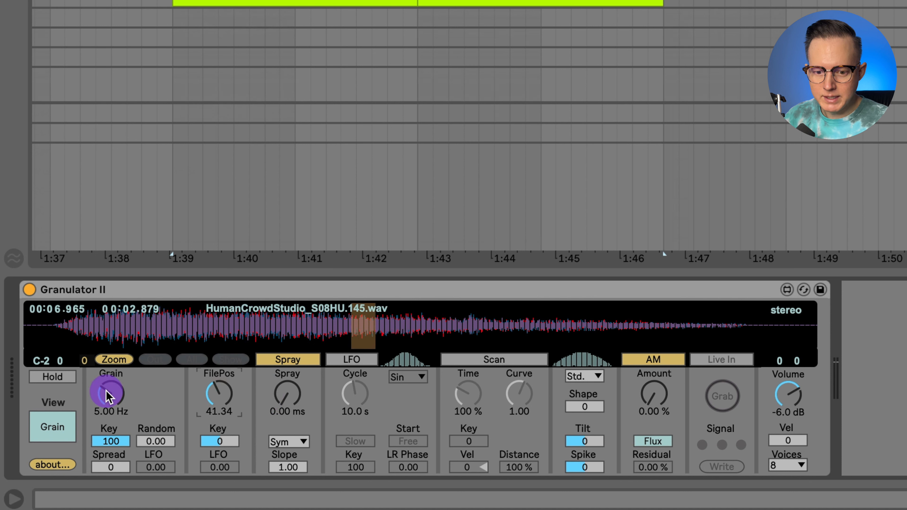
mouse_move(110, 391)
left_mouse_down()
mouse_move(117, 413)
mouse_move(125, 400)
left_mouse_up()
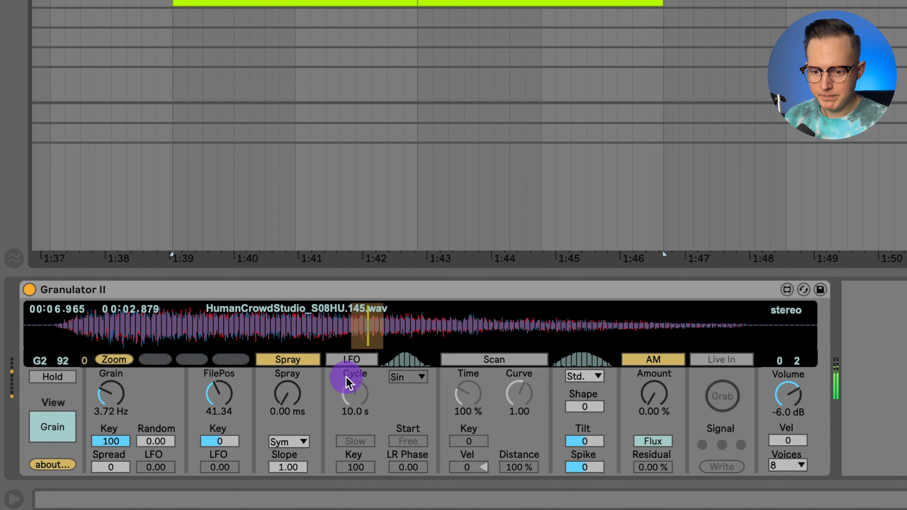
left_click(368, 325)
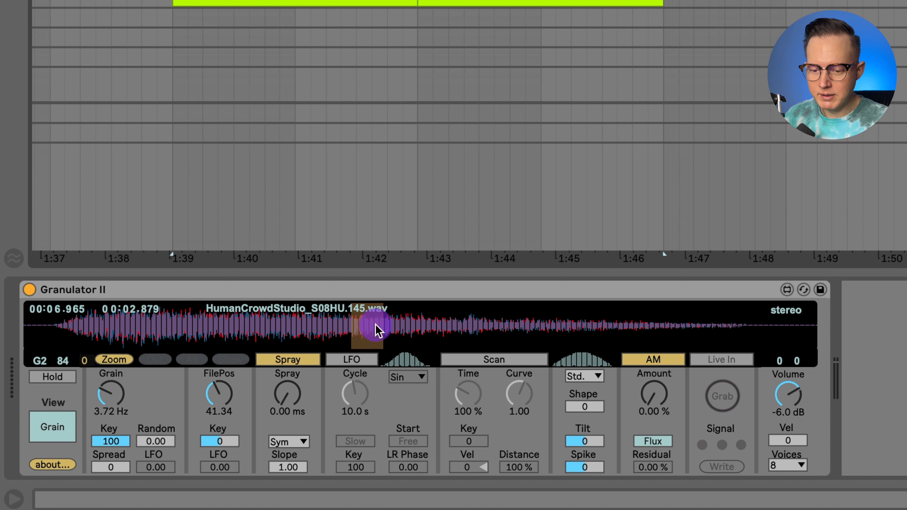
left_click_drag(114, 396, 148, 384)
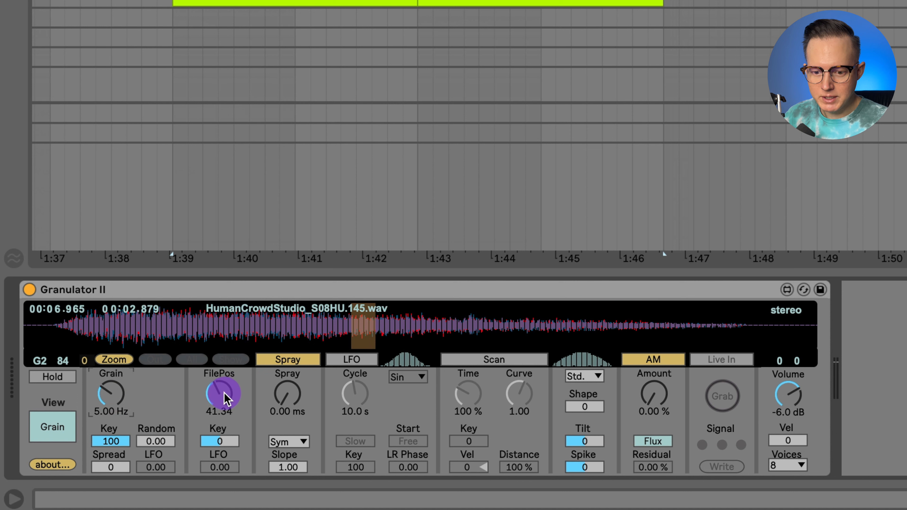
left_click_drag(222, 393, 226, 416)
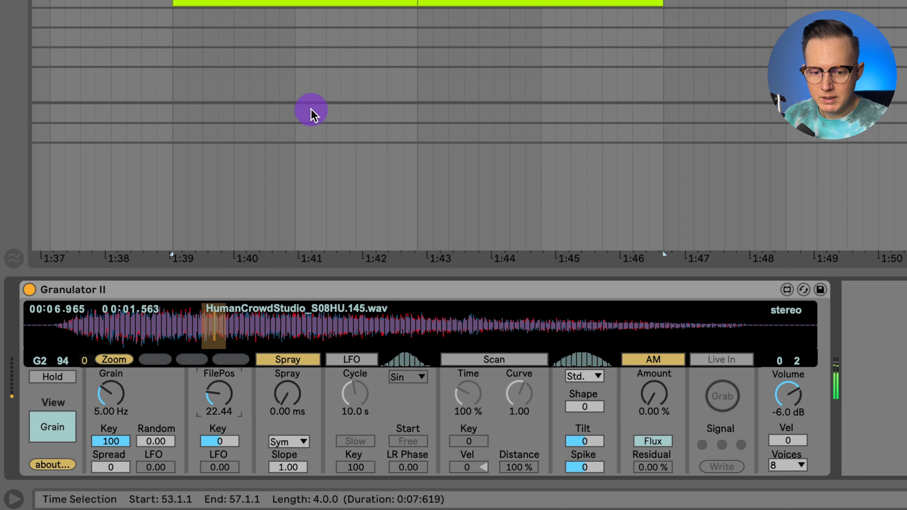
Copy the green MIDI clip onto the Granulator track with a duplicate at bar 55, and play it from bar 53.
left_click_drag(383, 1, 386, 0)
key("ctrl+d")
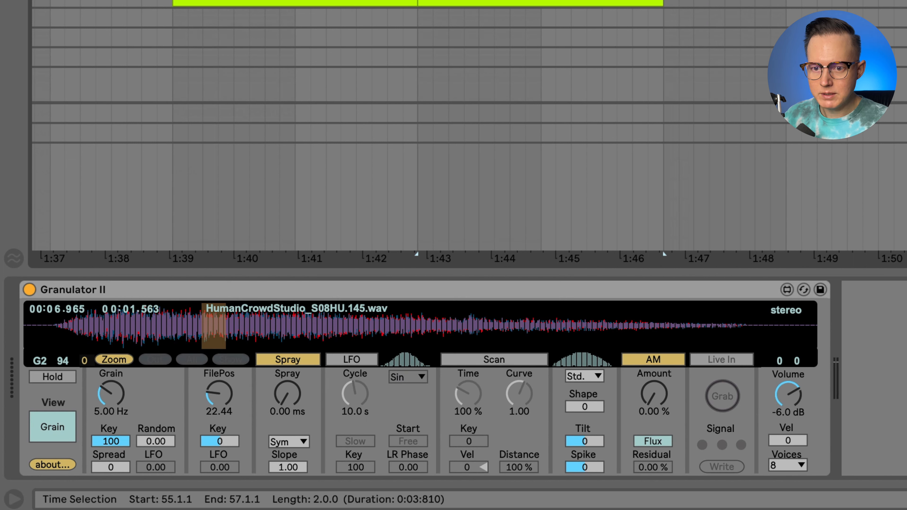
left_click(173, 1)
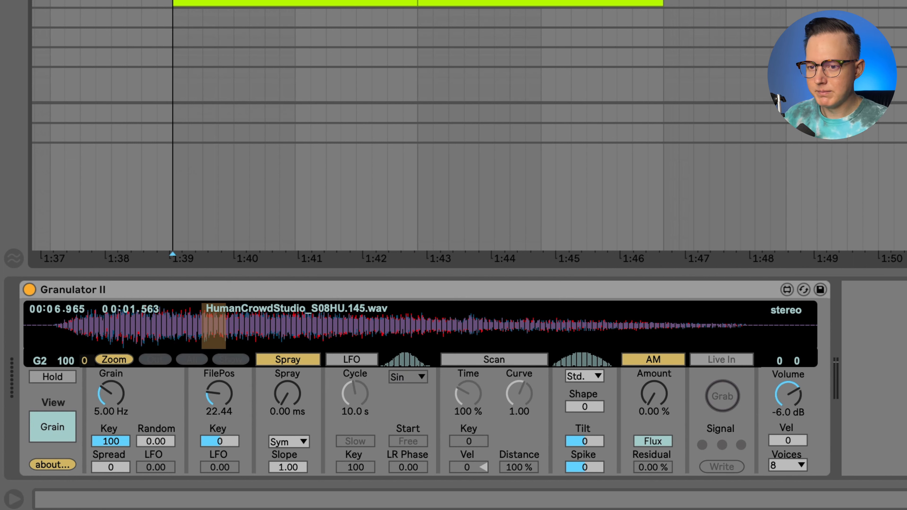
key("space")
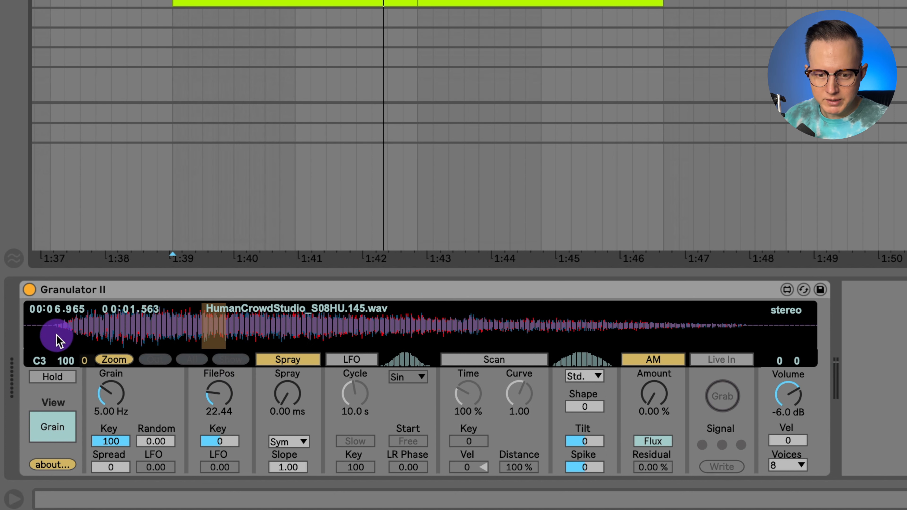
In Granulator II's Filter view, set the amp envelope's sustain to -6.3 dB and release to 253 ms, and play the result.
left_click(59, 431)
left_click(59, 433)
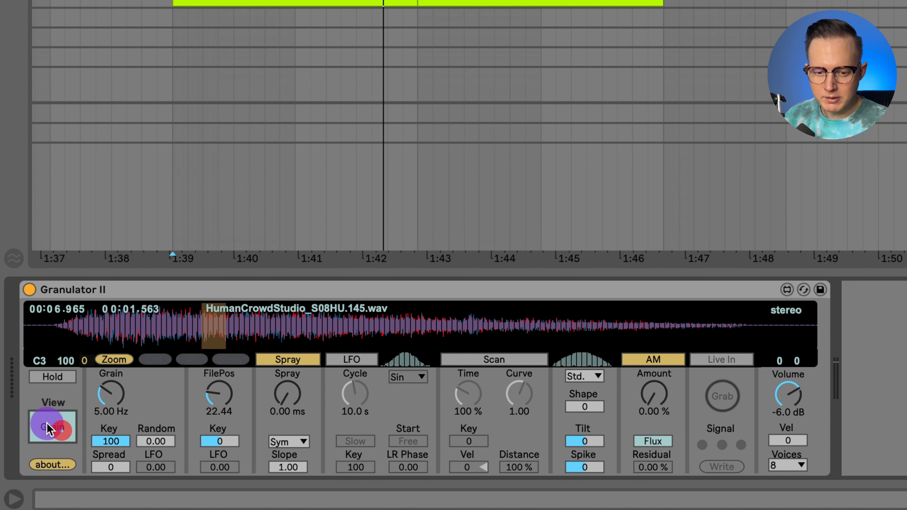
left_click(59, 432)
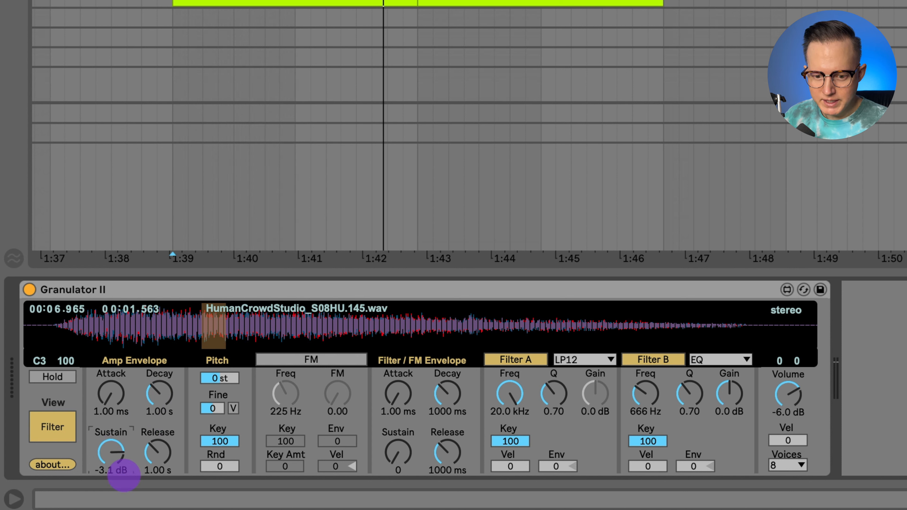
left_click_drag(127, 481, 132, 491)
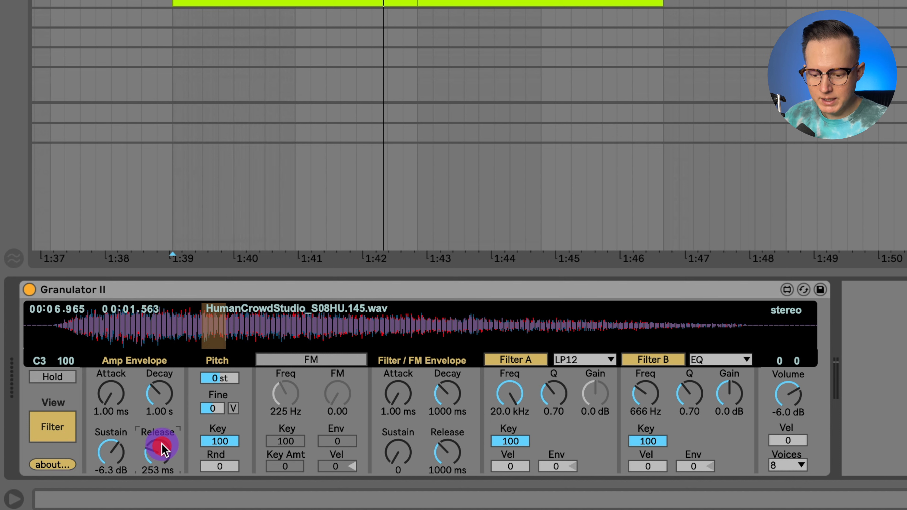
key("space")
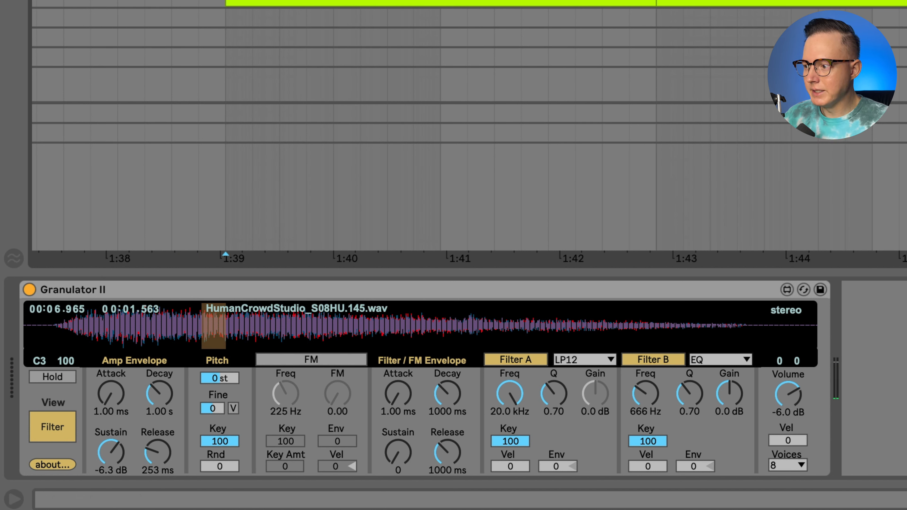
Search the audio effects for "satu" and add Saturator after Granulator II.
scroll(401, 49, "up", 4)
scroll(401, 49, "down", 3)
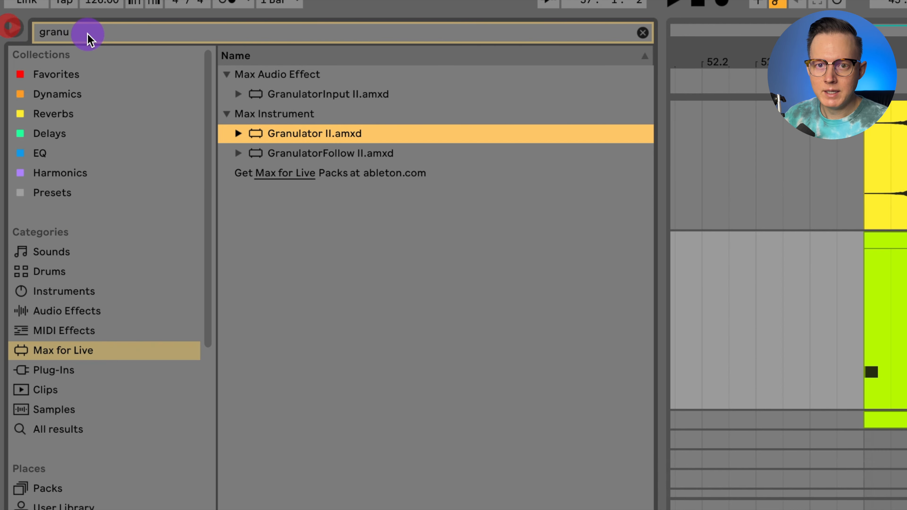
left_click(23, 34)
key("BackSpace")
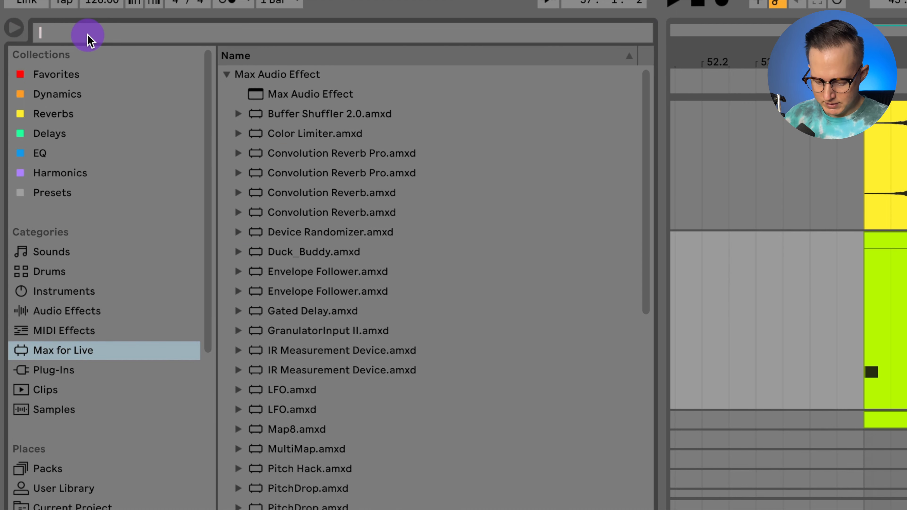
type("satu")
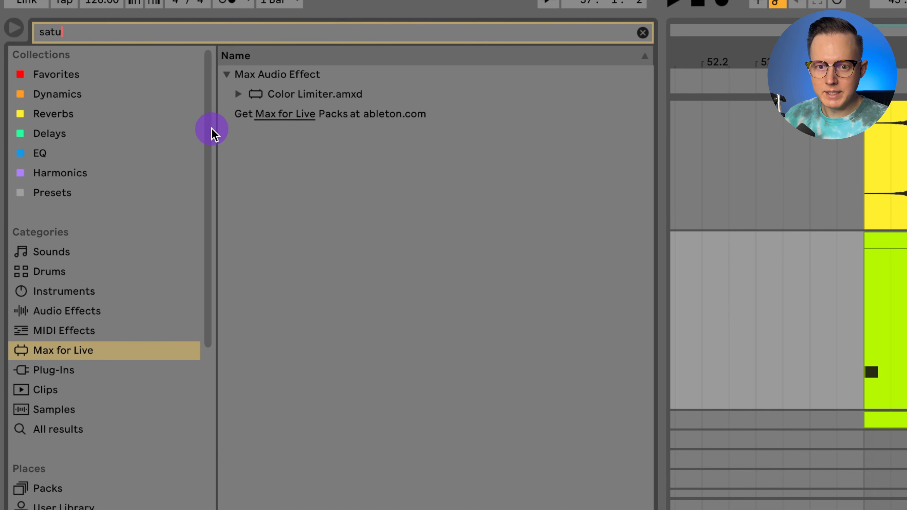
left_click(101, 310)
double_click(288, 90)
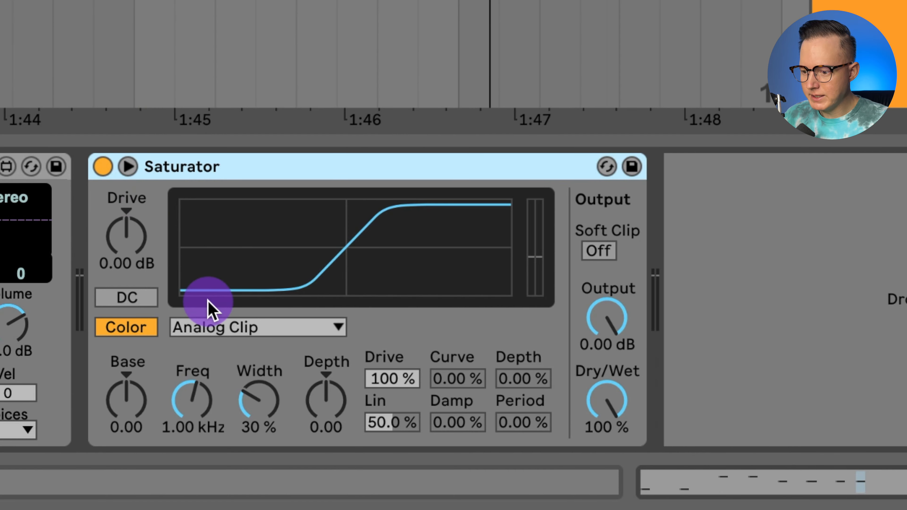
Switch Saturator's curve type to Waveshaper and set the waveshaper depth to 100 %.
left_click(243, 330)
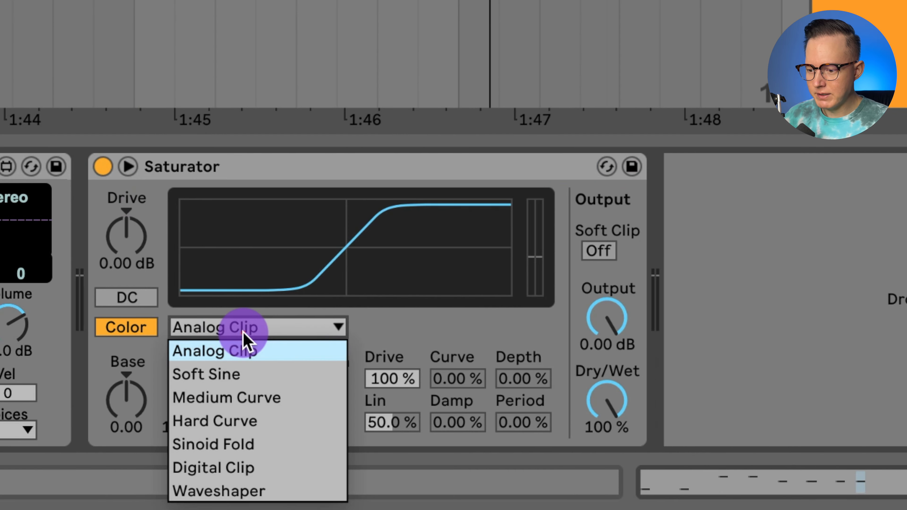
left_click(293, 490)
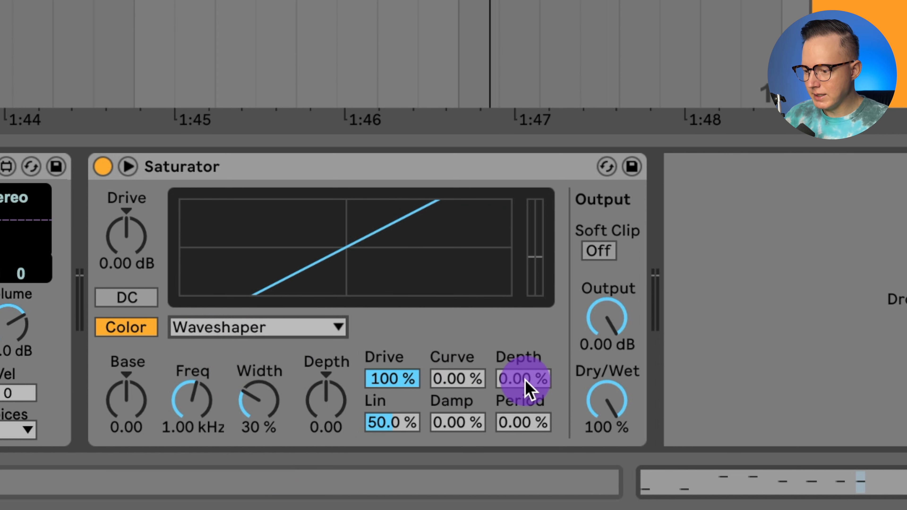
mouse_move(528, 390)
left_mouse_down()
mouse_move(528, 372)
mouse_move(567, 401)
left_mouse_up()
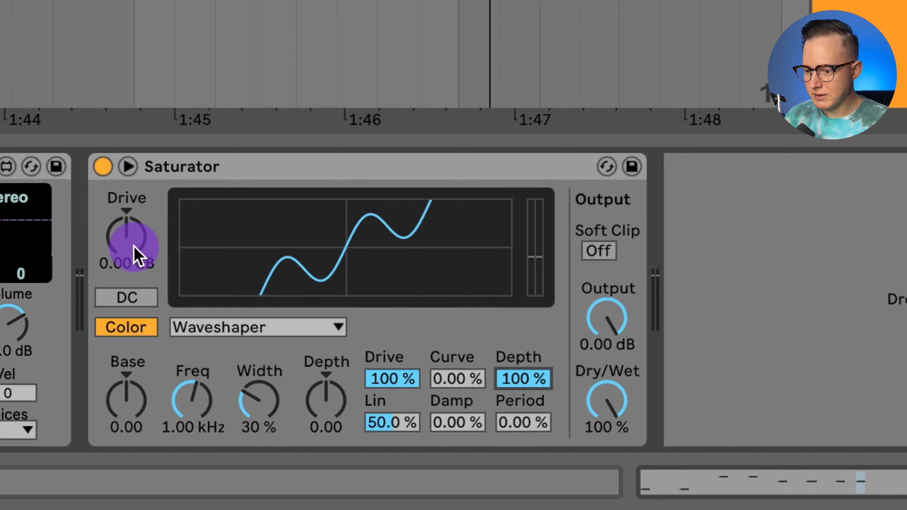
During playback, set Saturator's Lin to 38.3 %, Period to 14.8 % and Output to -4.86 dB.
left_click(442, 107)
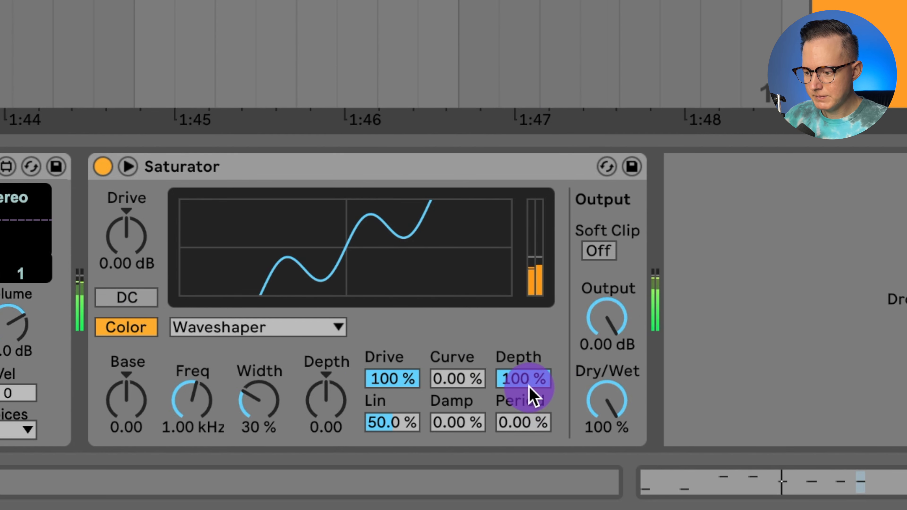
left_click_drag(392, 423, 392, 427)
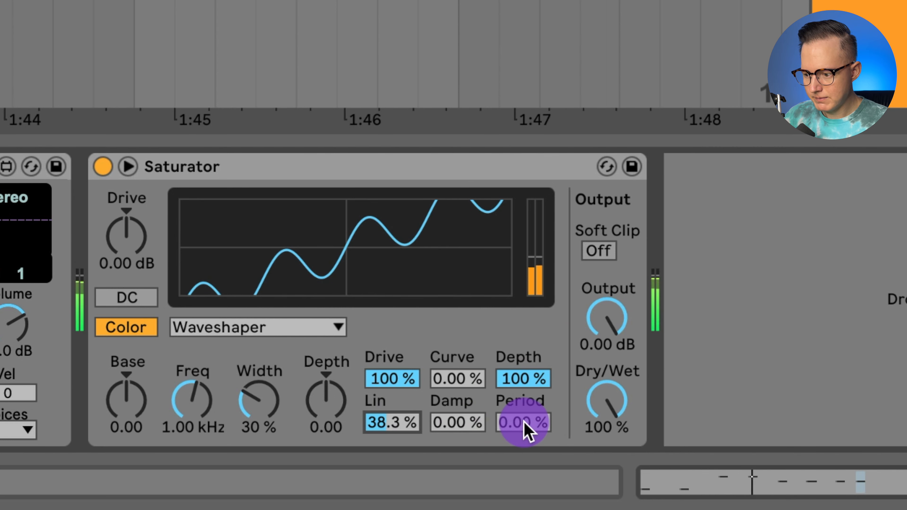
left_click_drag(525, 426, 525, 414)
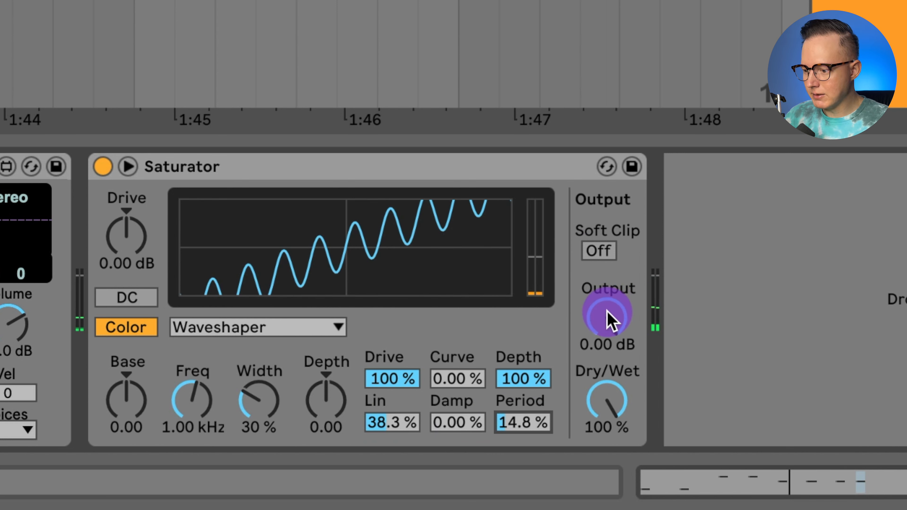
left_click_drag(609, 319, 609, 325)
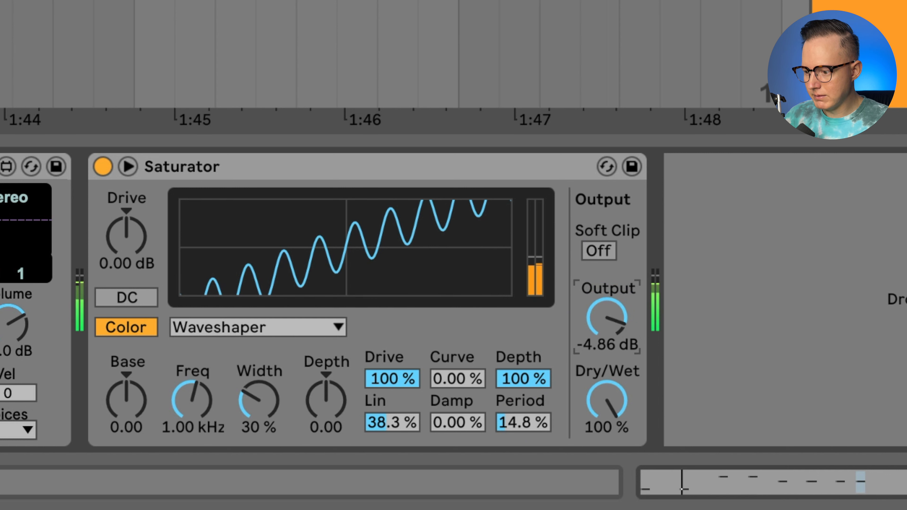
Bypass Saturator during playback and re-enable it to compare the sound with and without the effect.
left_click(104, 166)
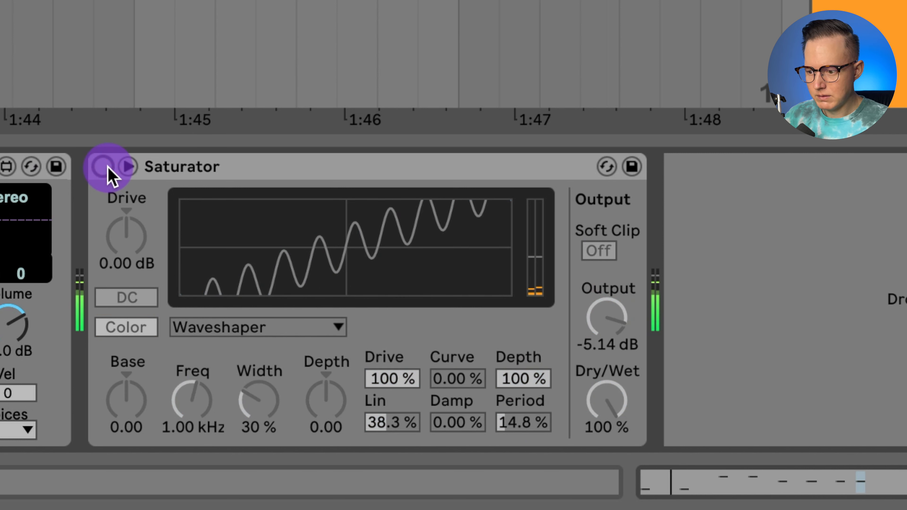
left_click(102, 166)
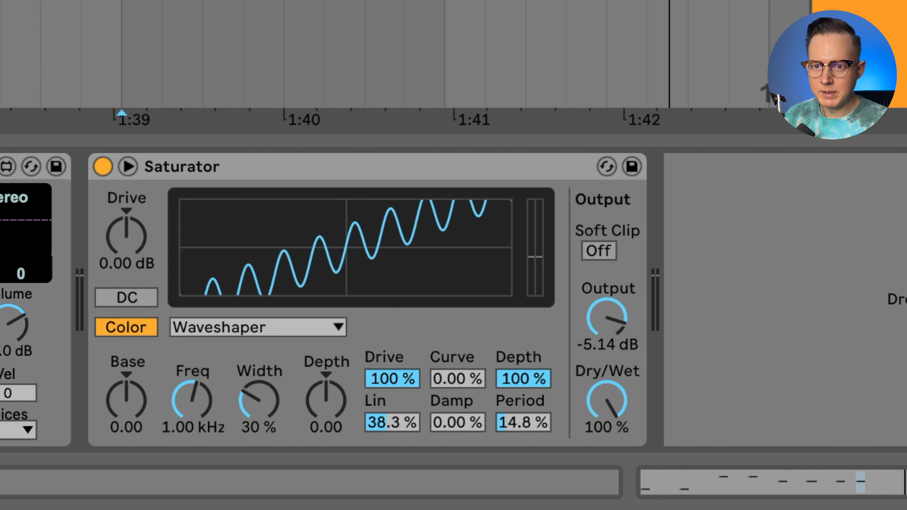
Add EQ Eight after Saturator and change band 1 to a low cut at 156 Hz.
left_click_drag(1, 107, 761, 274)
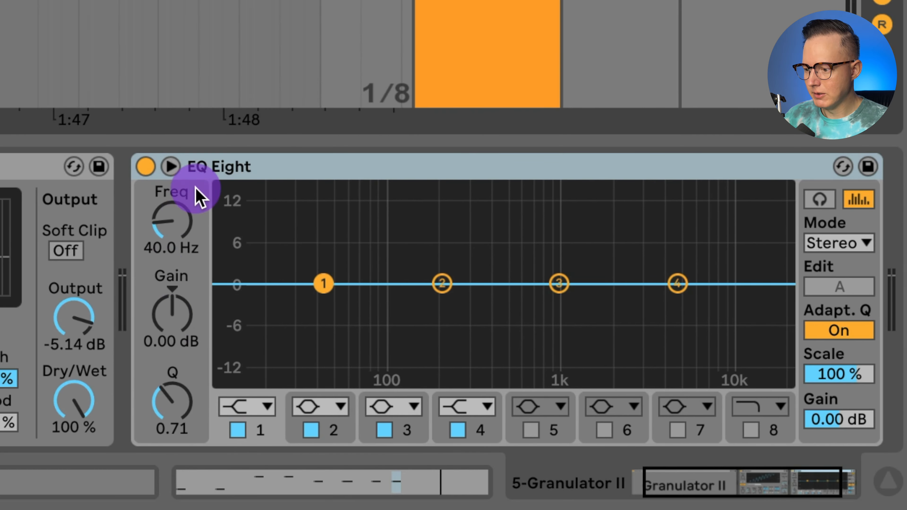
left_click(240, 411)
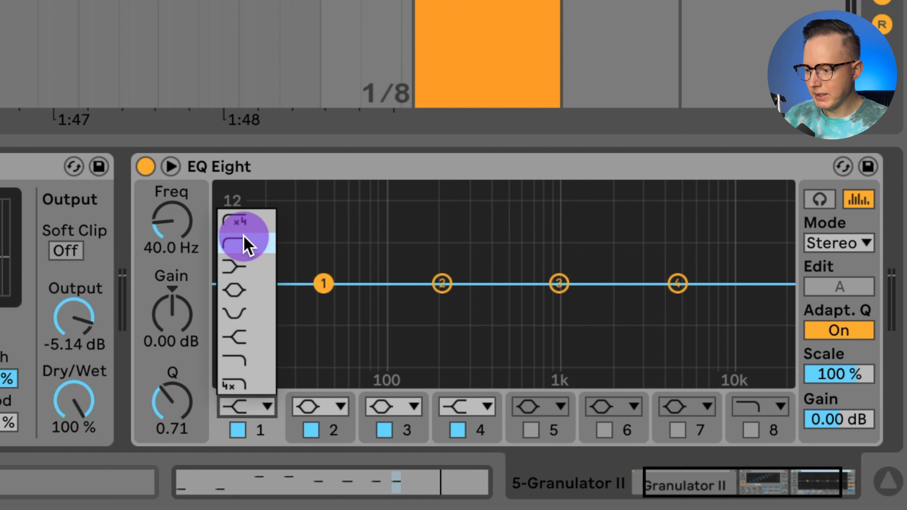
left_click(247, 245)
left_click_drag(315, 311, 423, 302)
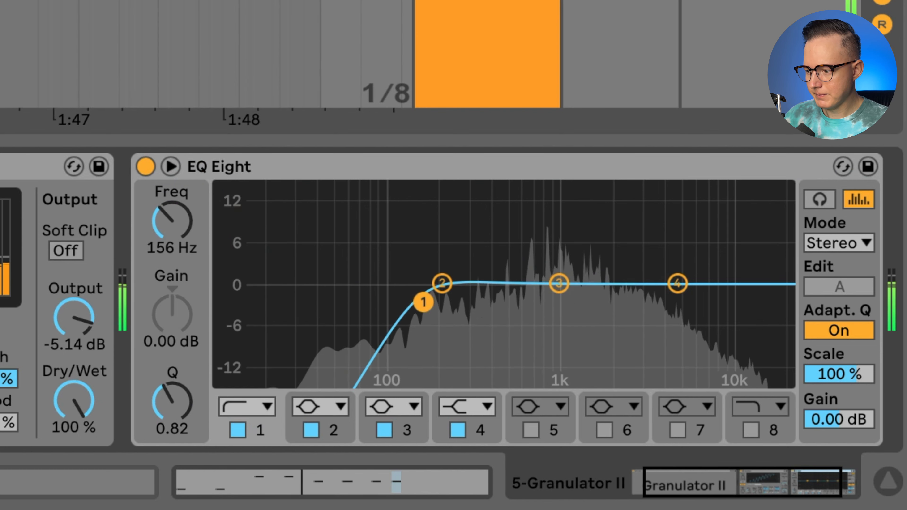
Raise EQ Eight's band 4 high shelf to 3.35 dB at 2.11 kHz.
scroll(563, 333, "right", 5)
left_click_drag(522, 283, 464, 264)
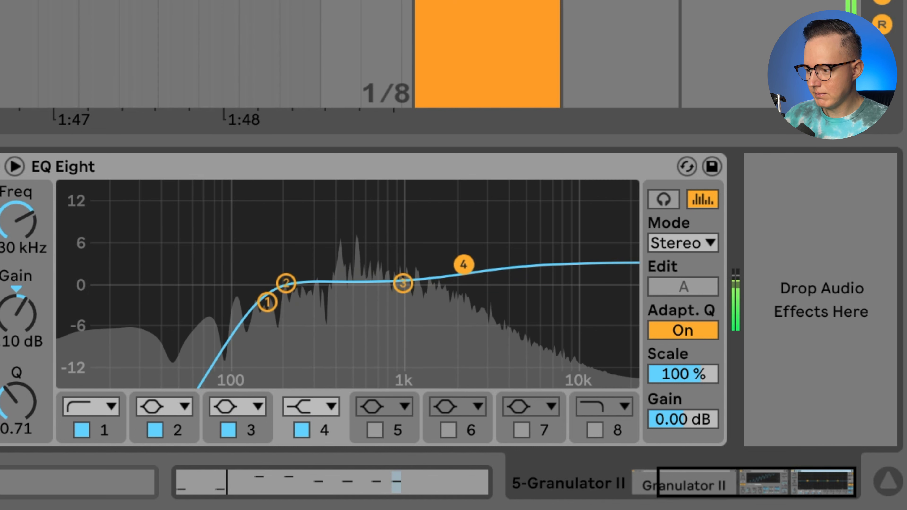
left_click_drag(464, 265, 458, 263)
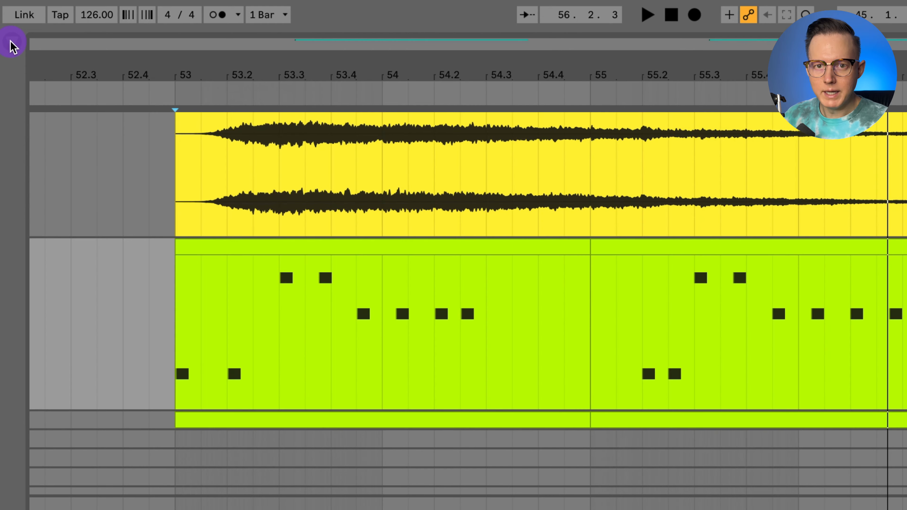
Search the audio effects for "echo" and add Echo after EQ Eight.
left_click(12, 43)
left_click(102, 47)
type("e")
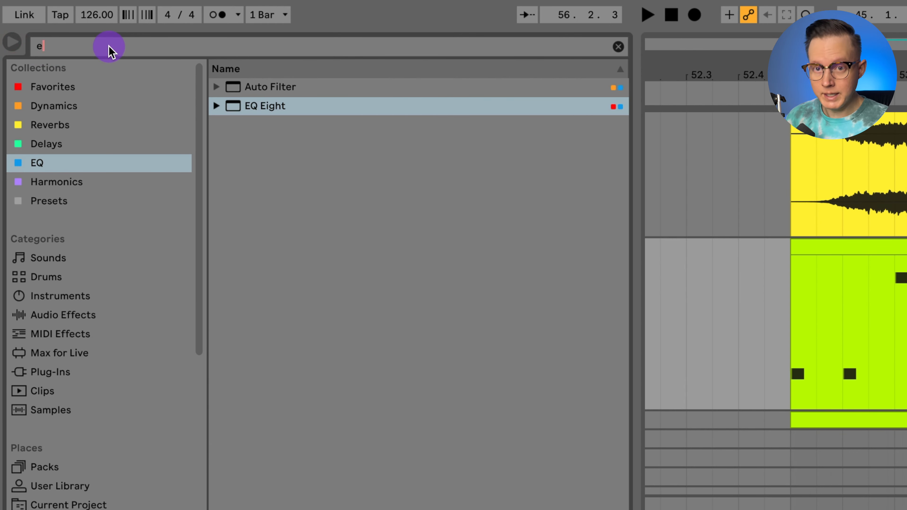
type("cho")
left_click(74, 372)
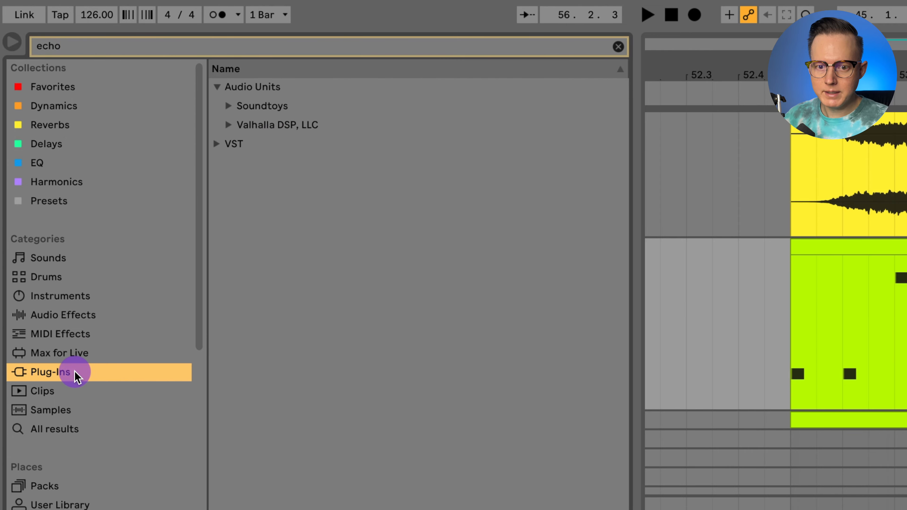
left_click(105, 315)
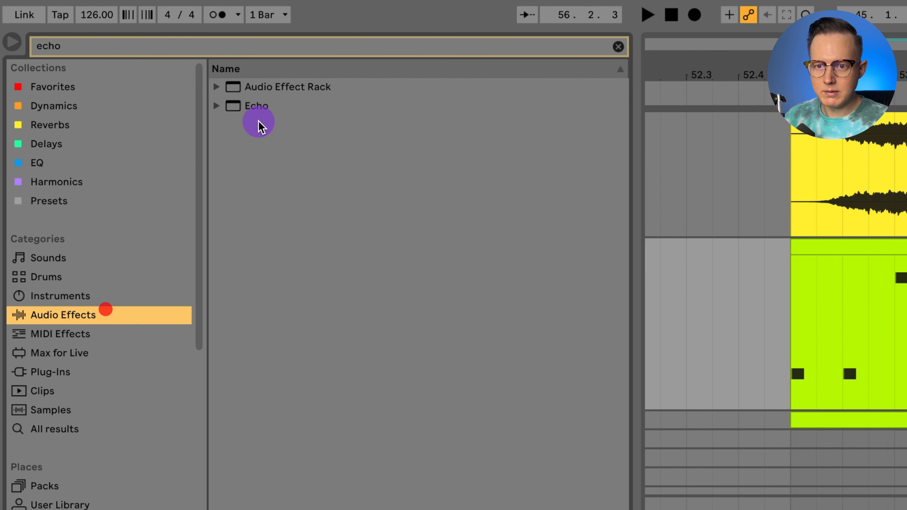
left_click_drag(250, 106, 768, 429)
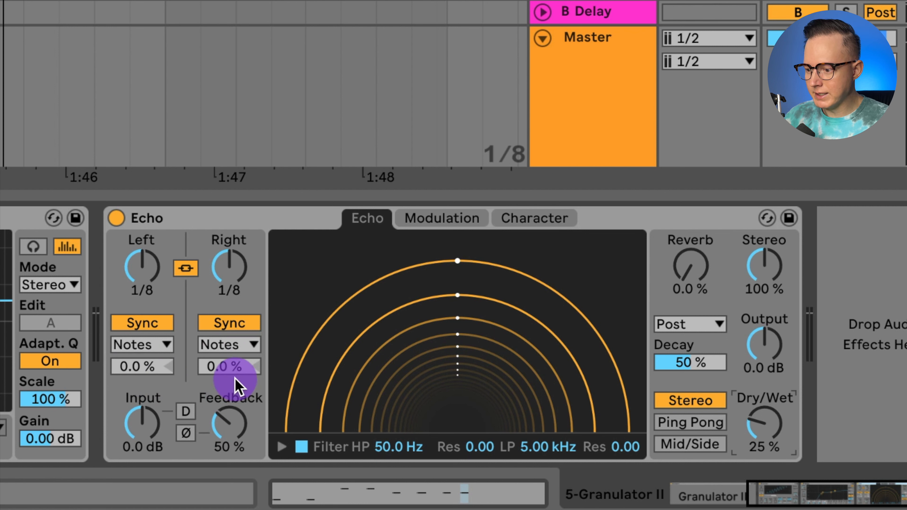
During playback, set Echo's right channel offset to 2.1 %, Feedback to 30 % and Dry/Wet to 31 %.
key("space")
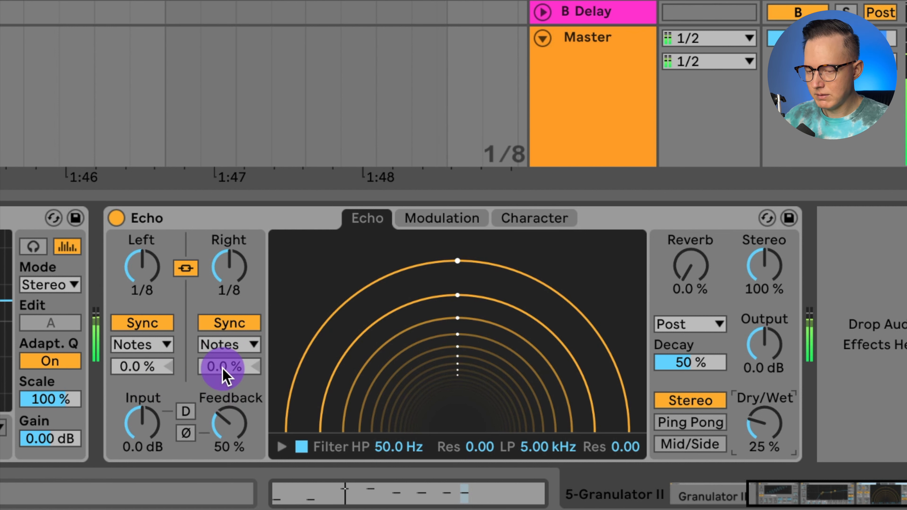
left_click_drag(223, 369, 222, 360)
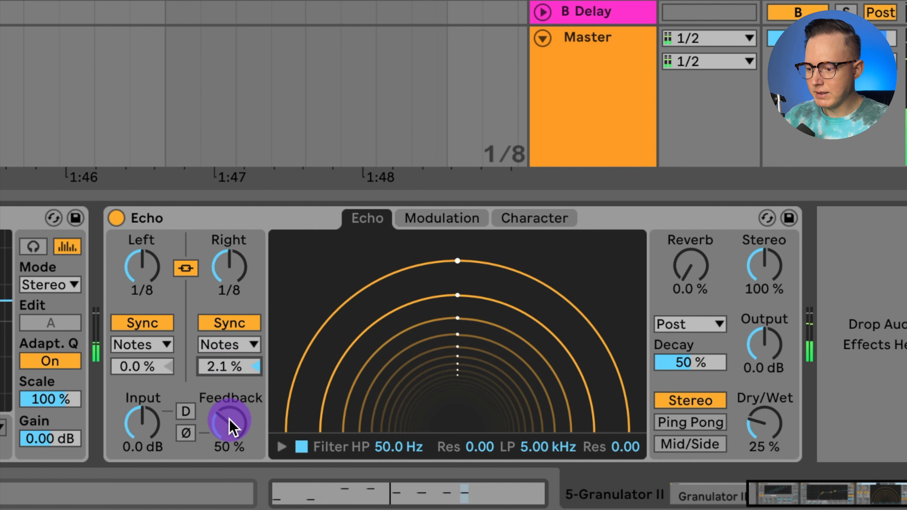
left_click_drag(230, 418, 234, 426)
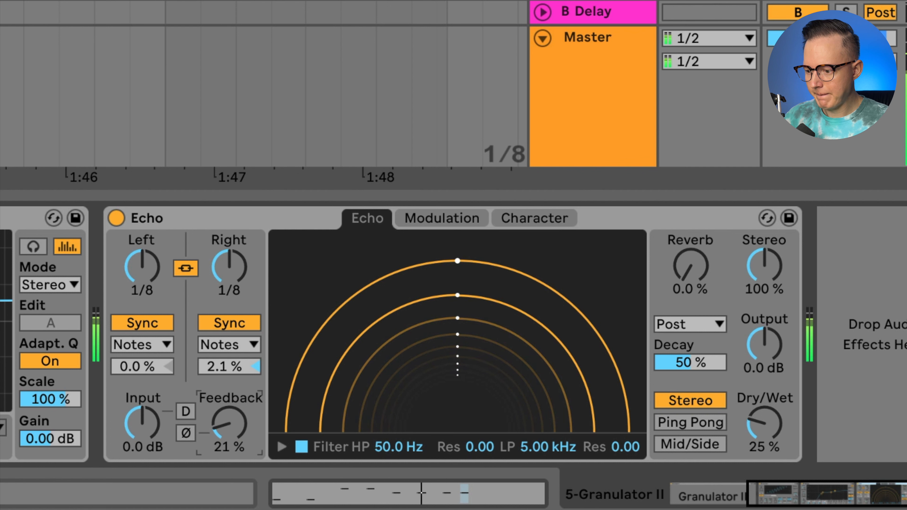
left_click_drag(766, 427, 772, 420)
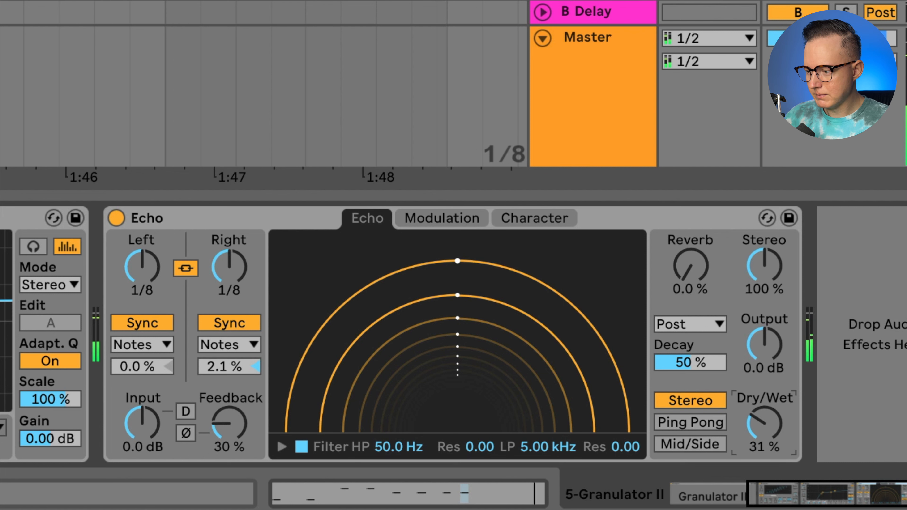
left_click(765, 425)
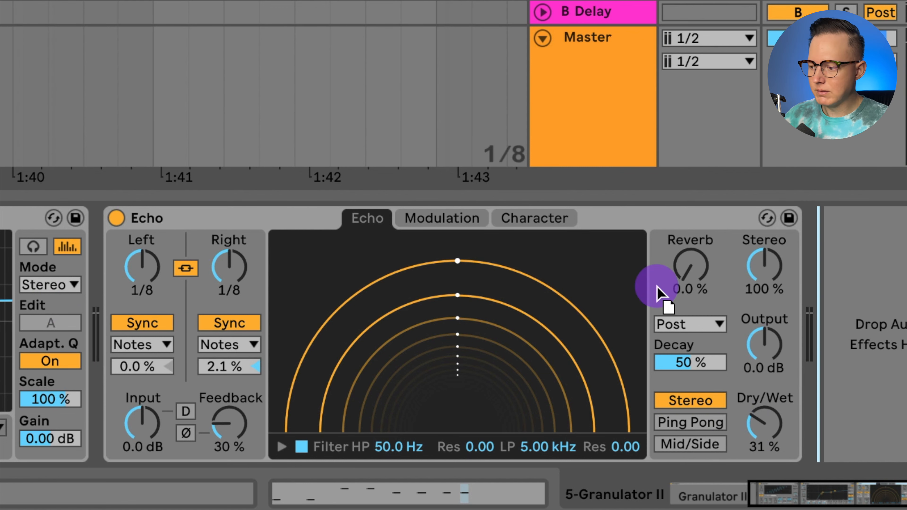
Add Reverb after Echo and set its Decay Time to 649 ms and Dry/Wet to 25 %.
left_click_drag(658, 290, 845, 370)
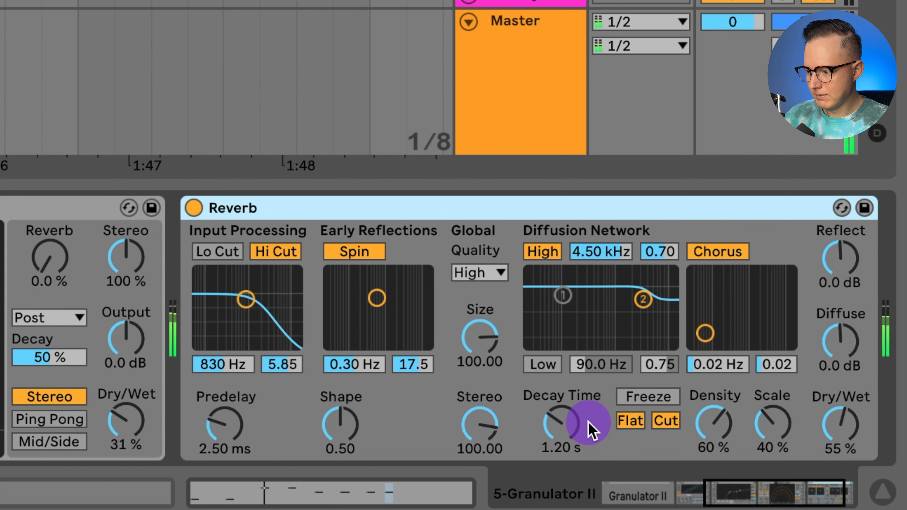
left_click_drag(590, 431, 589, 444)
left_click_drag(841, 425, 841, 437)
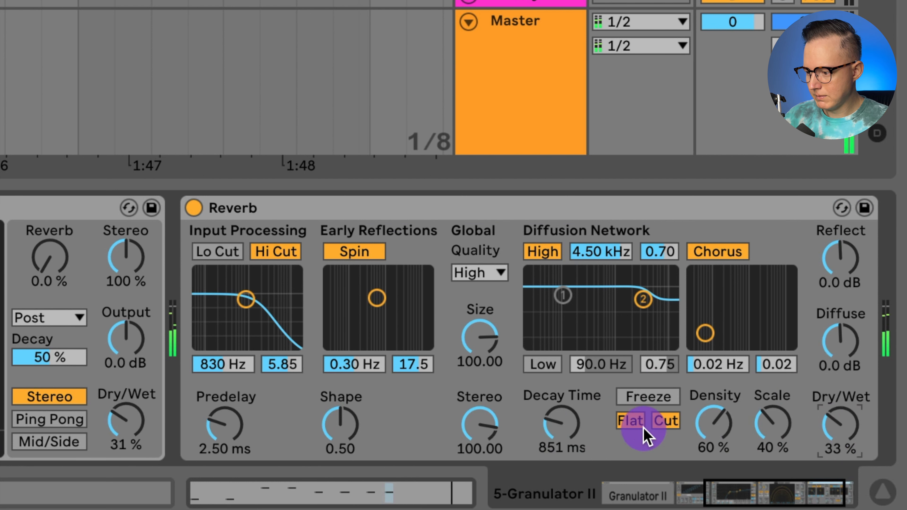
left_click_drag(553, 421, 553, 435)
left_click_drag(840, 423, 840, 426)
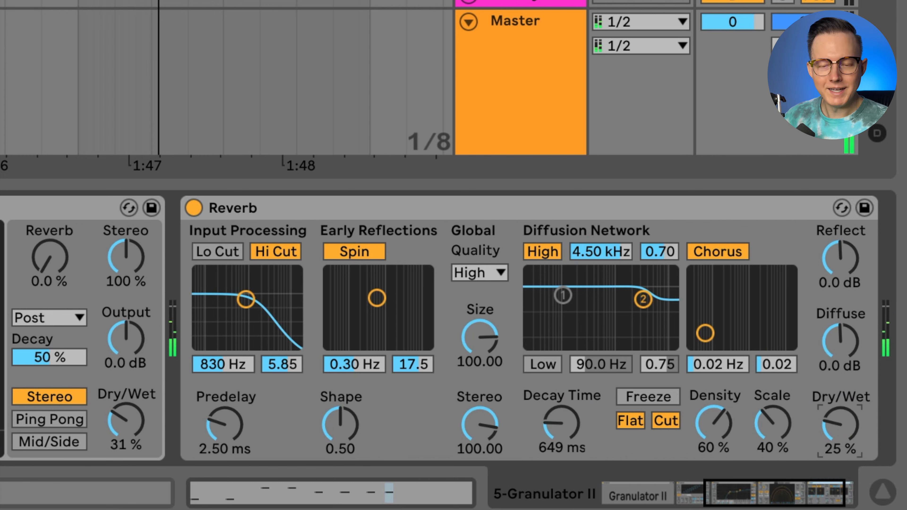
Group all devices from Granulator II to Reverb into an Instrument Rack and save the rack as a preset.
left_click(375, 216)
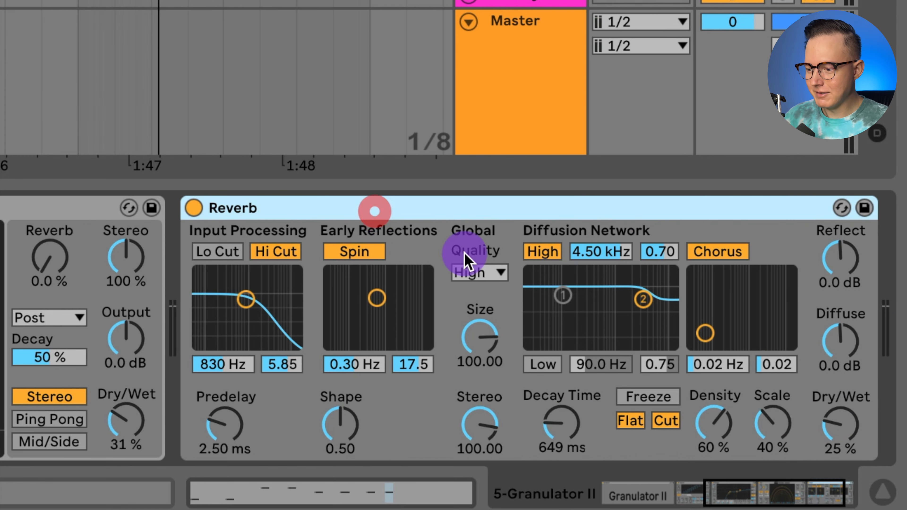
scroll(691, 396, "left", 10)
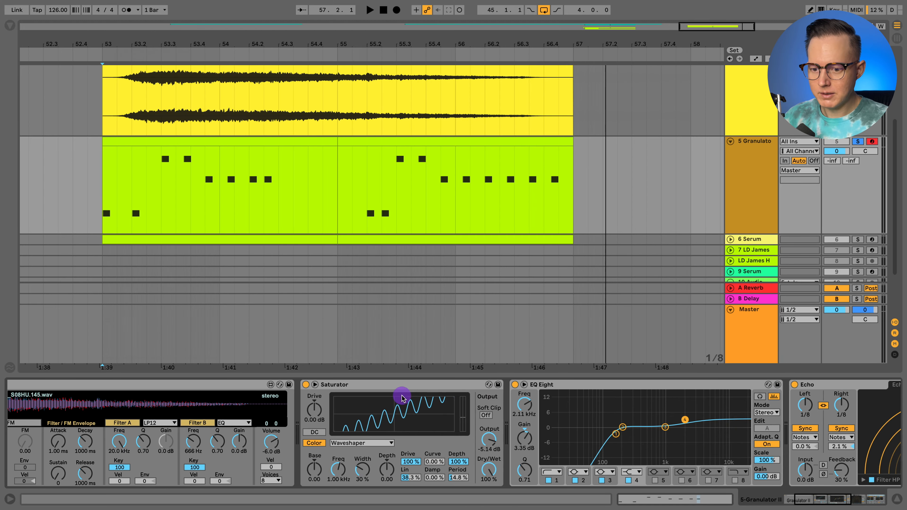
left_click(152, 384)
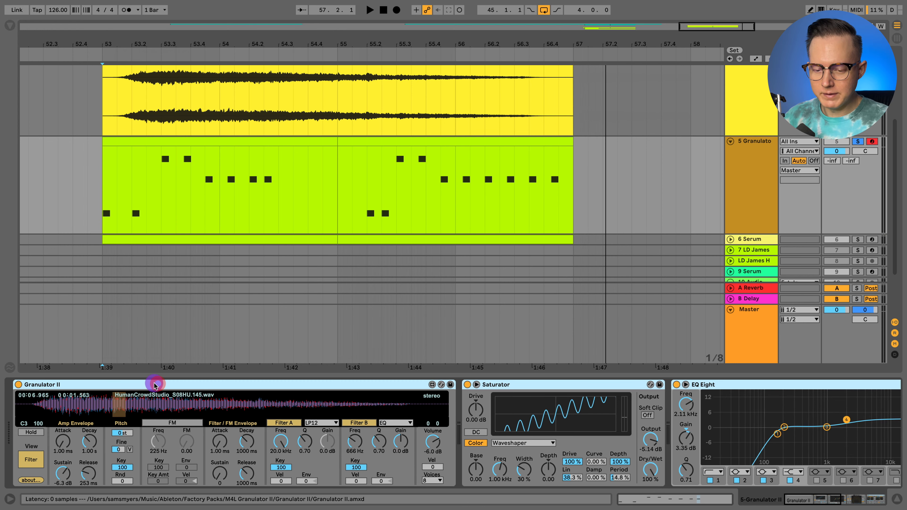
right_click(157, 385)
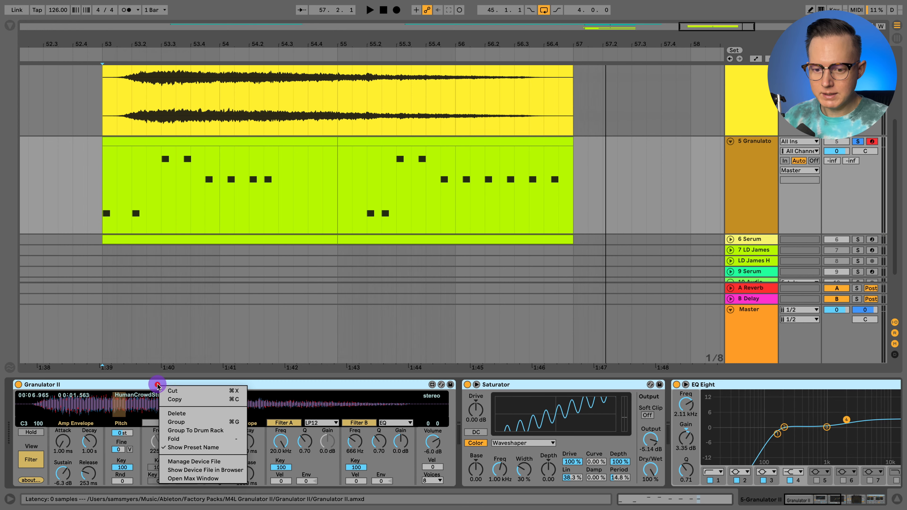
left_click(189, 422)
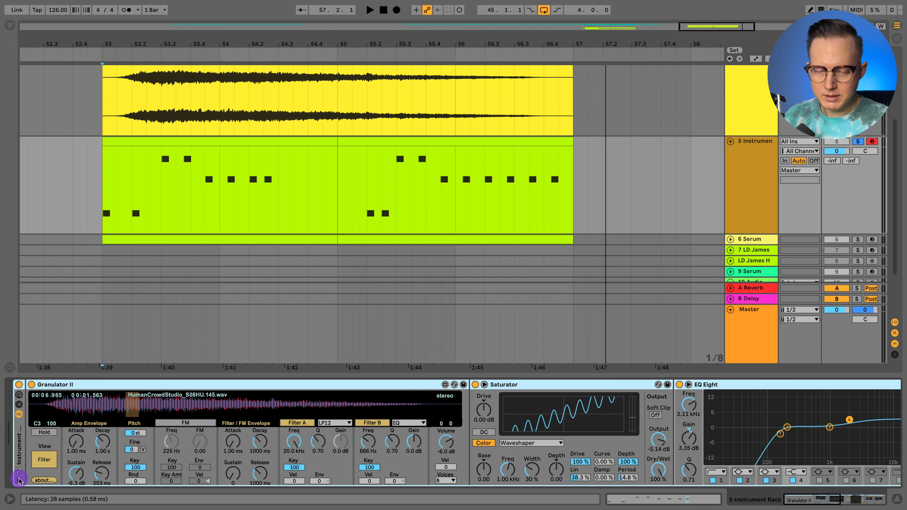
left_click(19, 480)
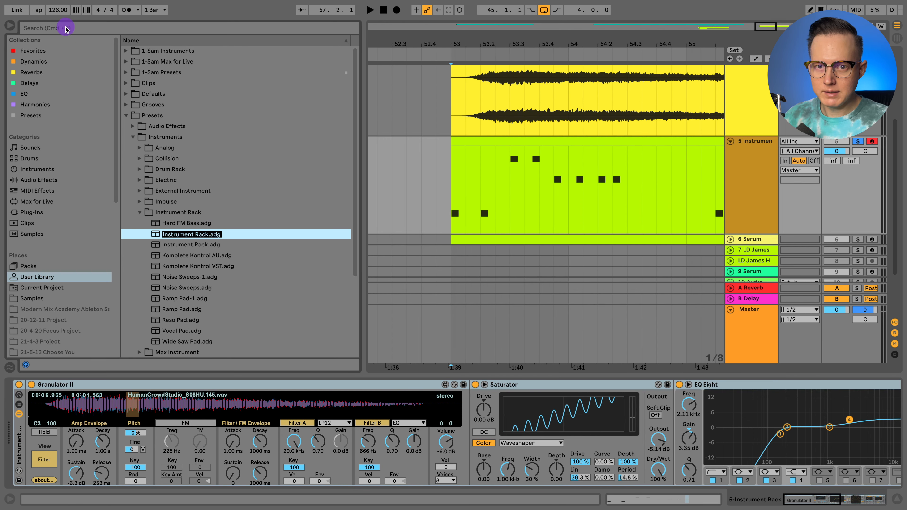
left_click(10, 25)
Deactivate Reverb and Echo in the rack and play the clips with the dry sound.
scroll(488, 444, "right", 10)
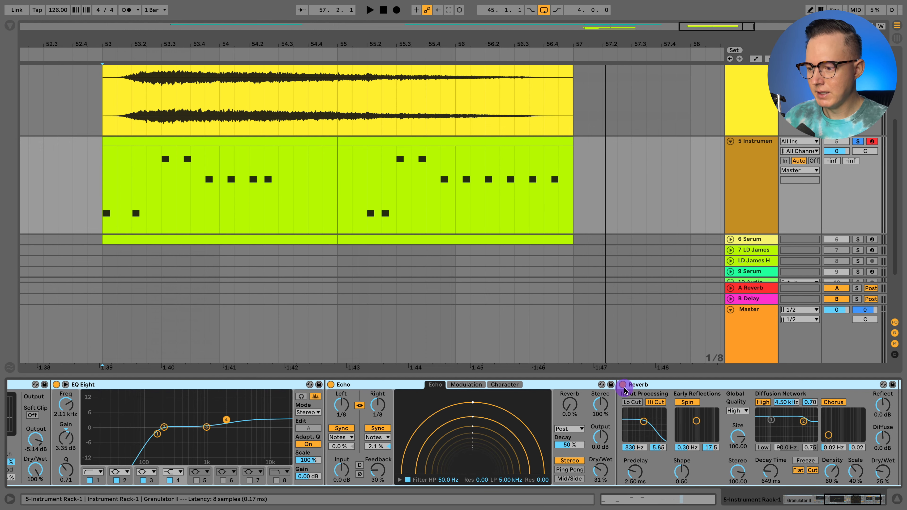
left_click(623, 385)
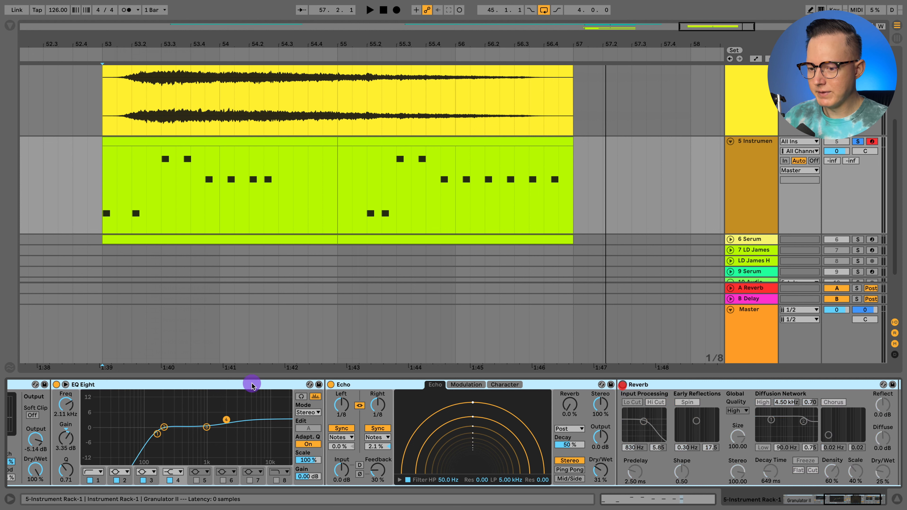
left_click(331, 385)
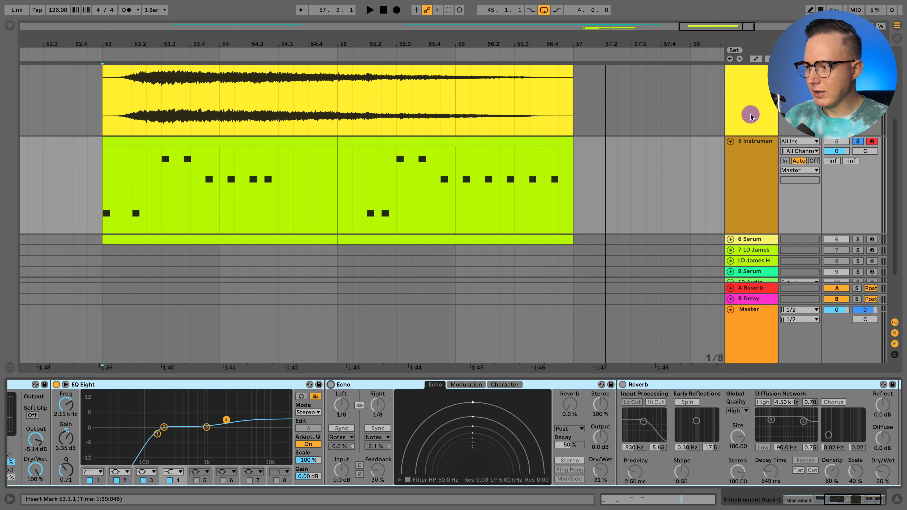
key("space")
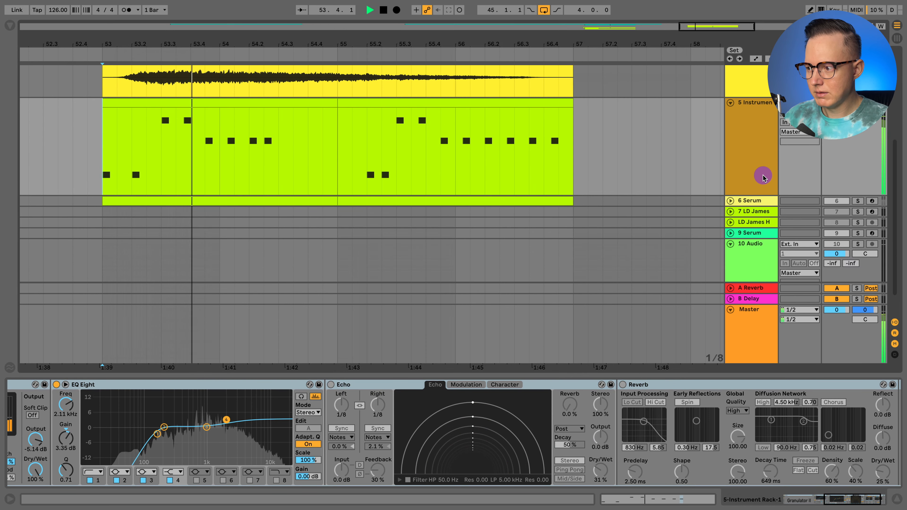
scroll(763, 178, "down", 2)
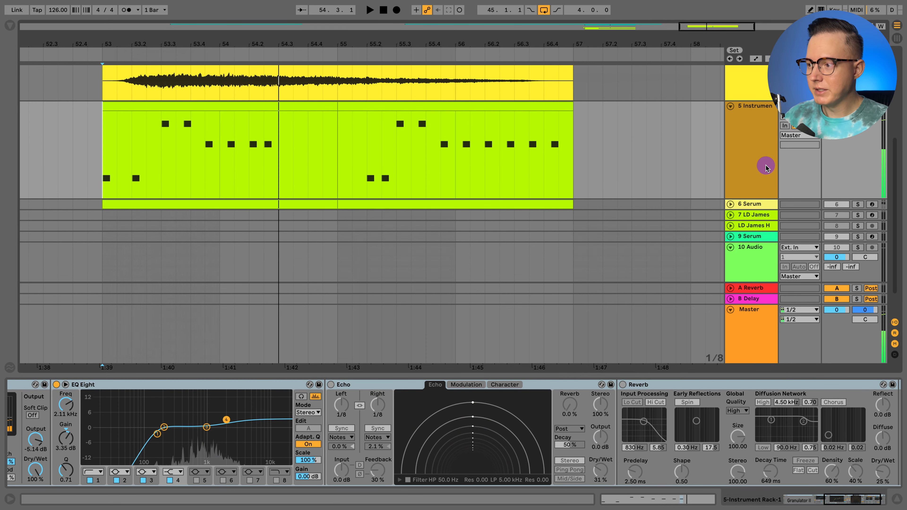
Duplicate the Instrument Rack track and consolidate the copy's two MIDI clips into one four-bar clip.
left_click(761, 159)
right_click(760, 159)
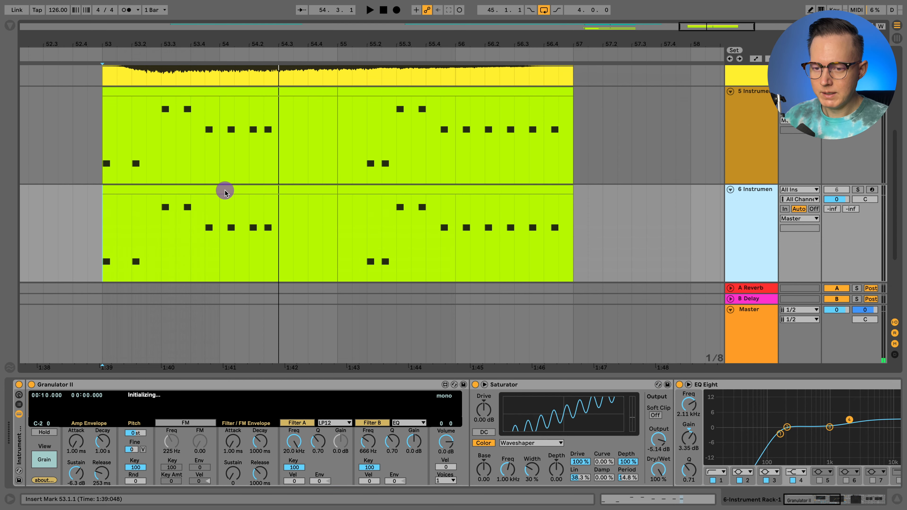
double_click(225, 192)
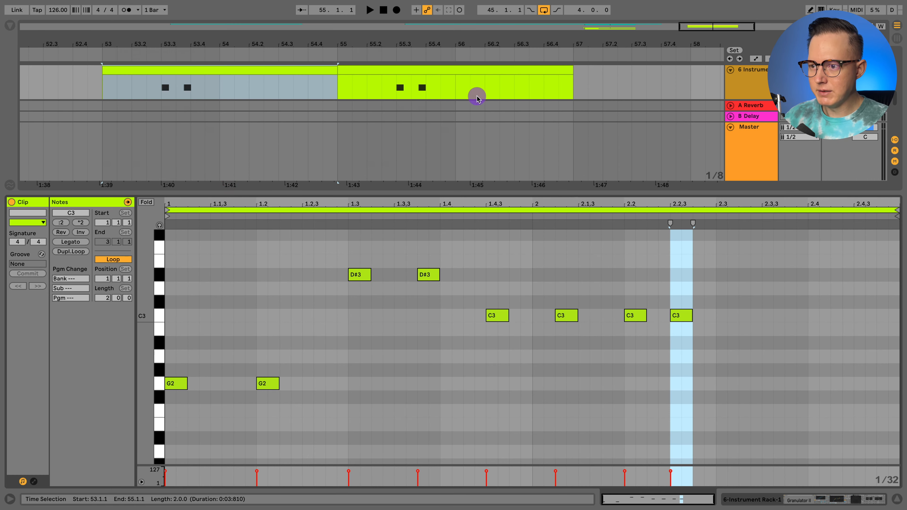
left_click(384, 68)
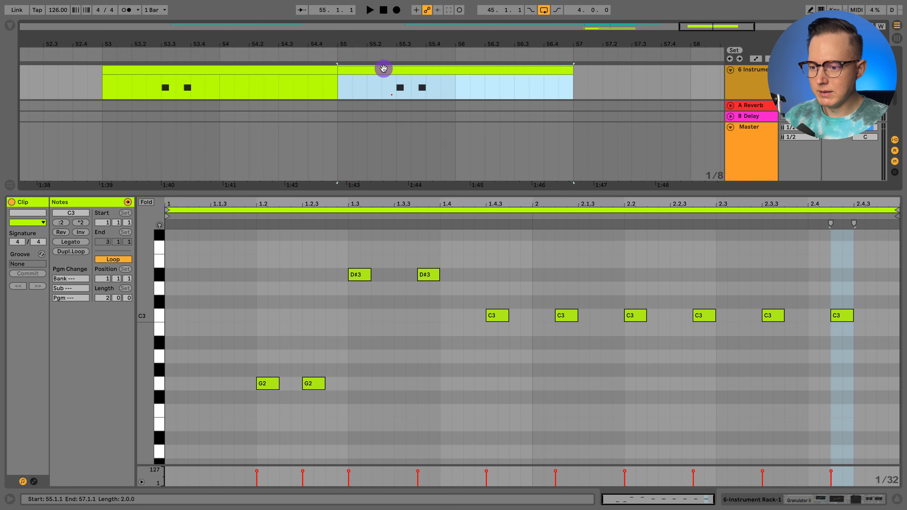
left_click(283, 68, "shift")
right_click(292, 69)
left_click(332, 156)
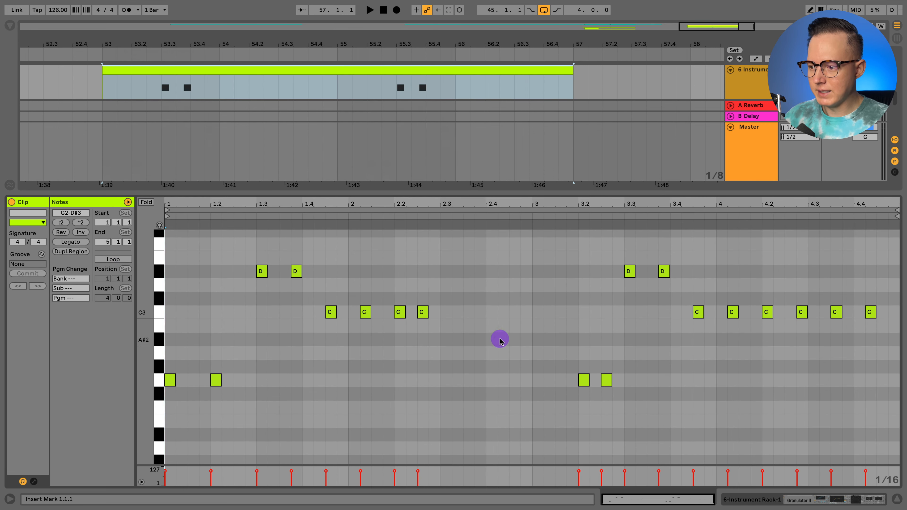
Clear the duplicate clip's notes except the G2 at the start and lengthen that note to two bars.
left_click_drag(260, 246, 878, 430)
key("Delete")
left_click(172, 381)
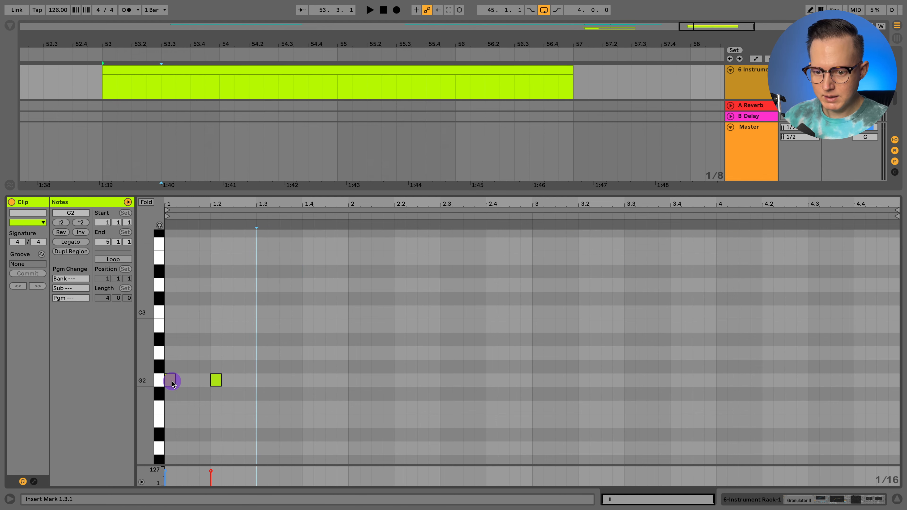
left_click_drag(175, 380, 532, 383)
left_click(898, 499)
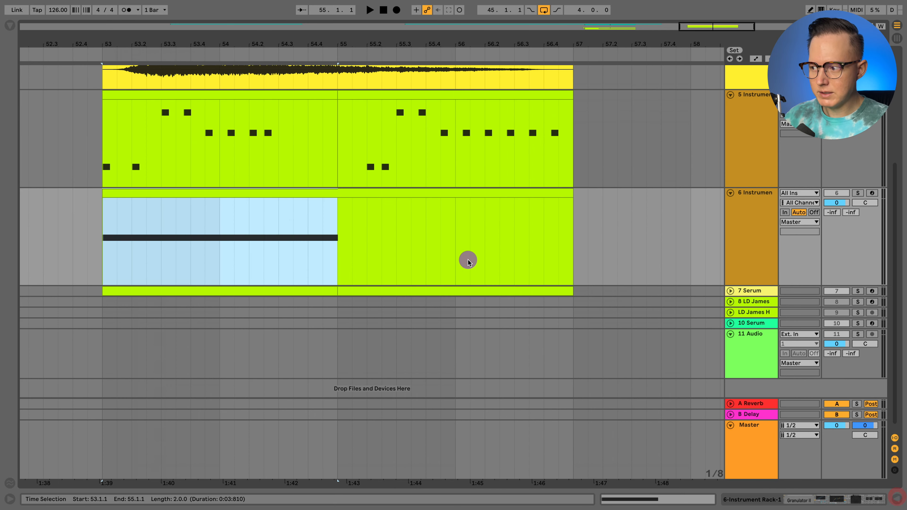
Solo the duplicated Instrument Rack track, check its device chain and play the sustained two-bar G2 note.
left_click(858, 193)
key("space")
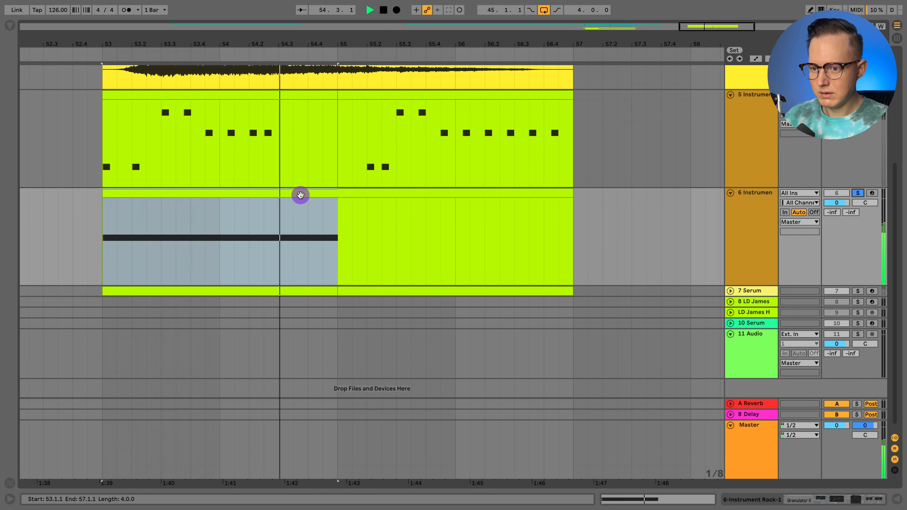
key("space")
left_click(301, 196)
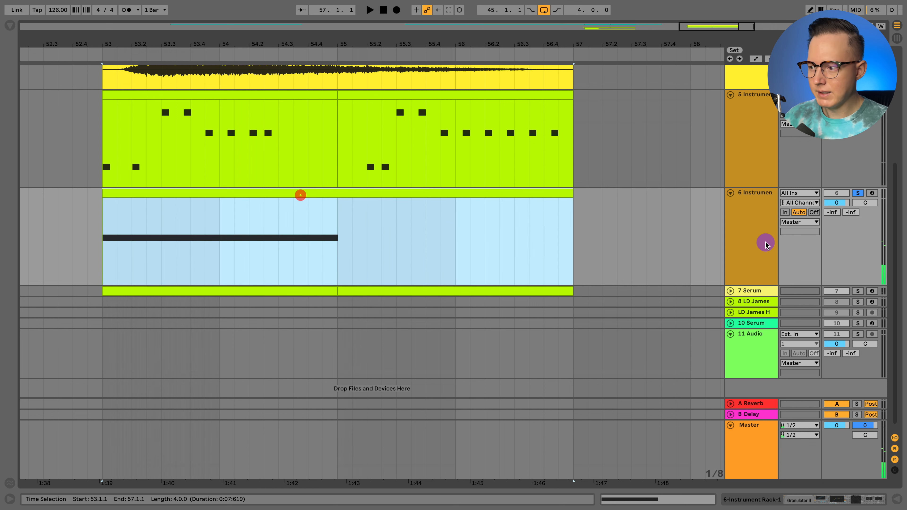
left_click(758, 237)
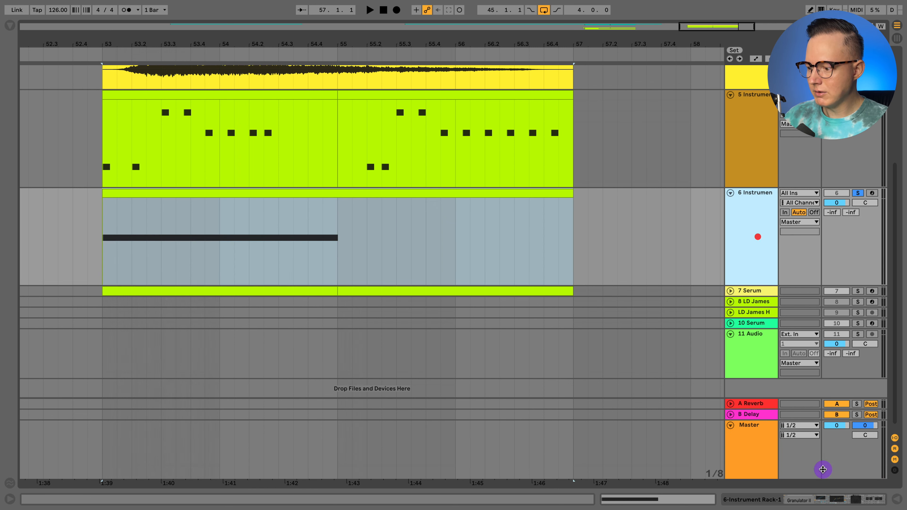
left_click(821, 500)
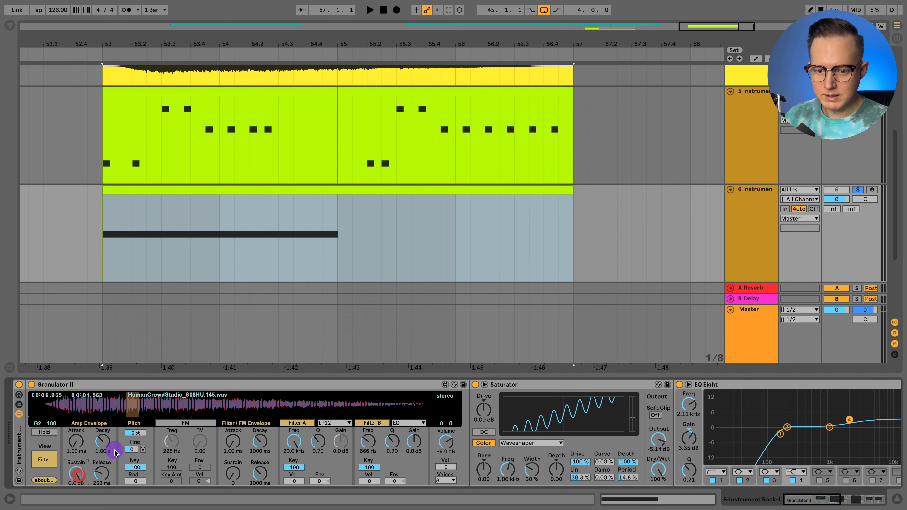
left_click(750, 503)
key("space")
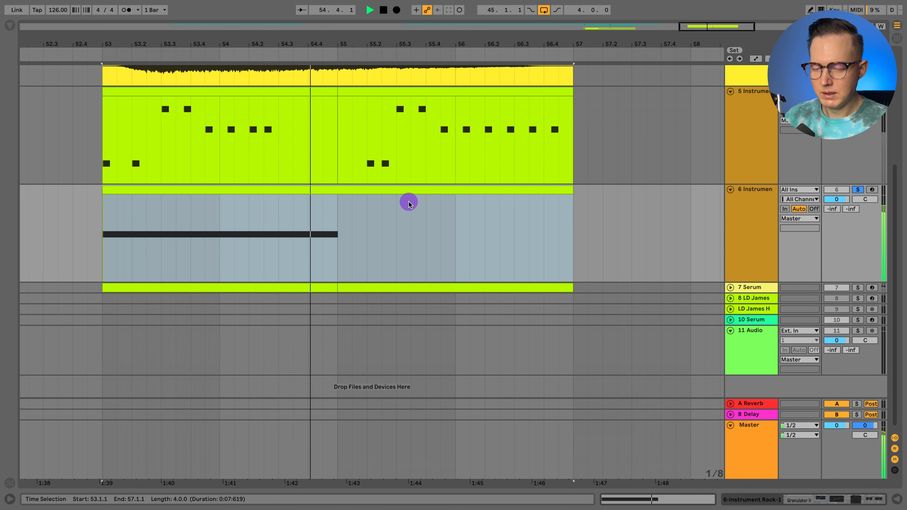
key("space")
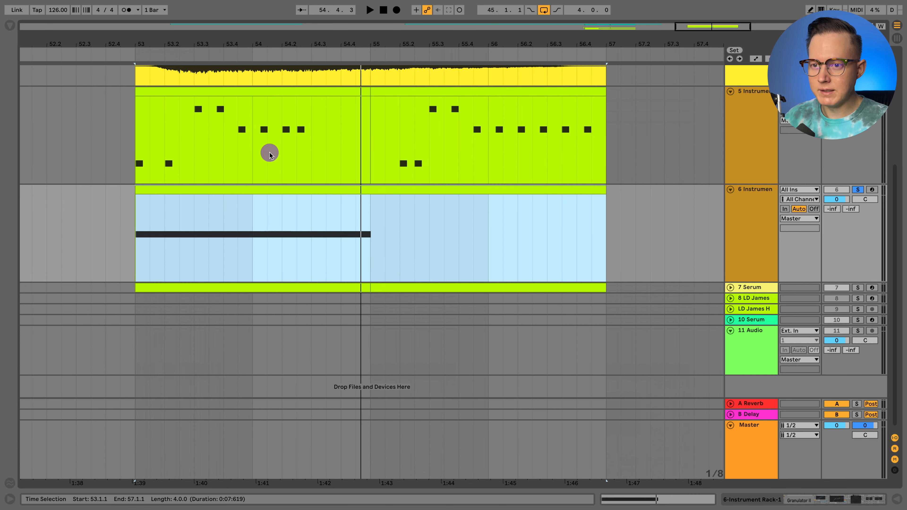
Freeze and flatten the duplicated Instrument Rack track to render the sustained note as audio.
left_click_drag(263, 44, 262, 22)
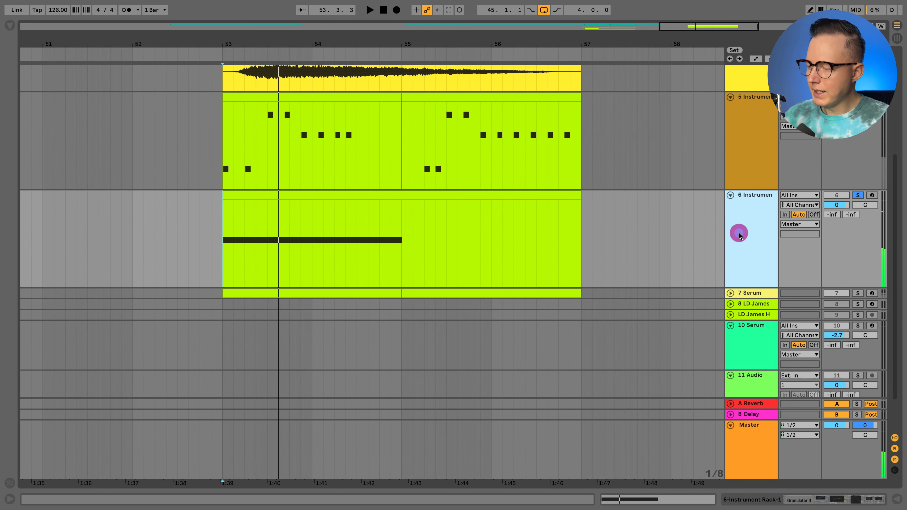
right_click(739, 234)
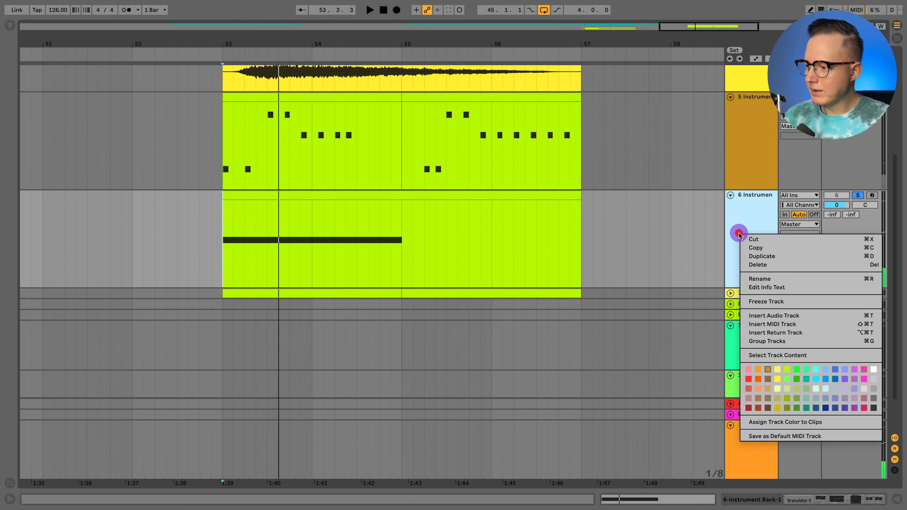
left_click(793, 301)
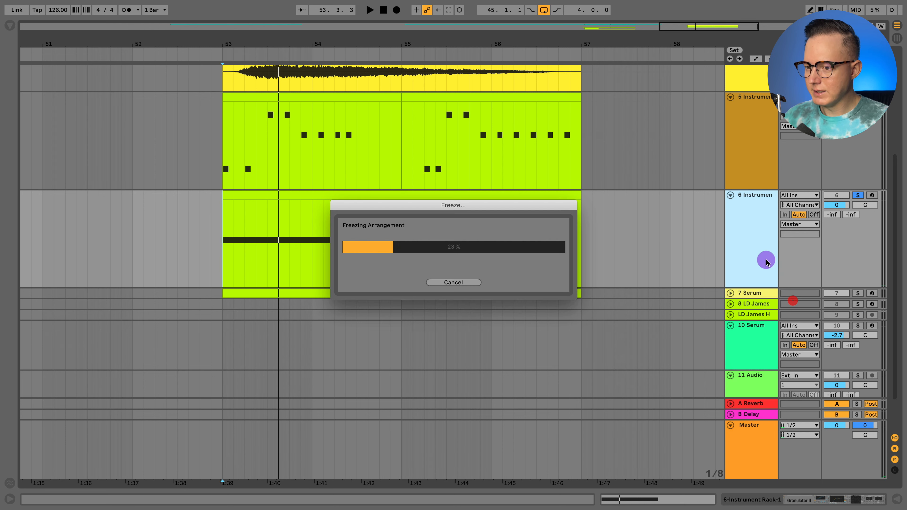
right_click(755, 235)
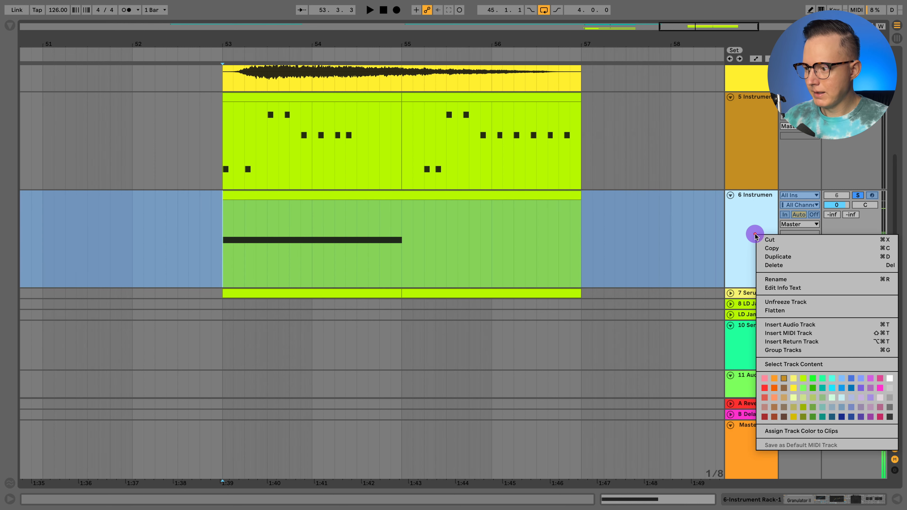
left_click(220, 246)
left_click(756, 241)
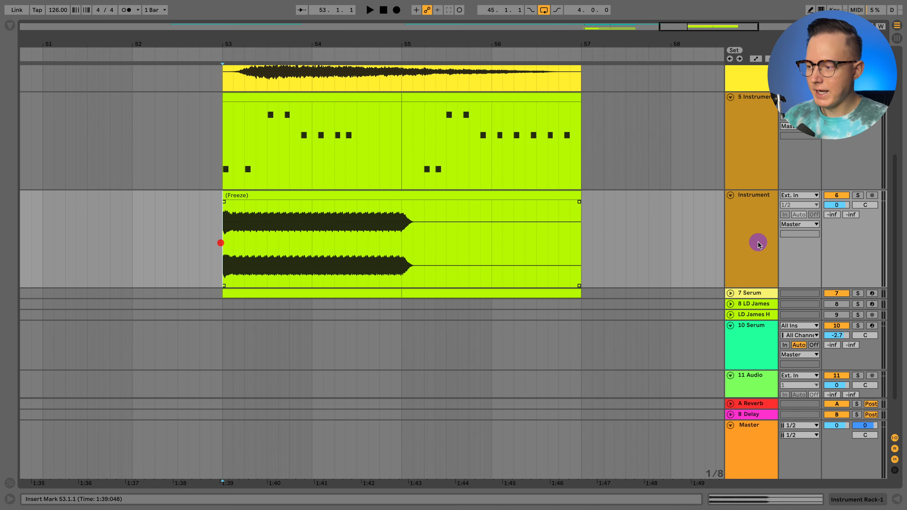
Solo the flattened audio track and play the rendered note from bar 53.
left_click(562, 254)
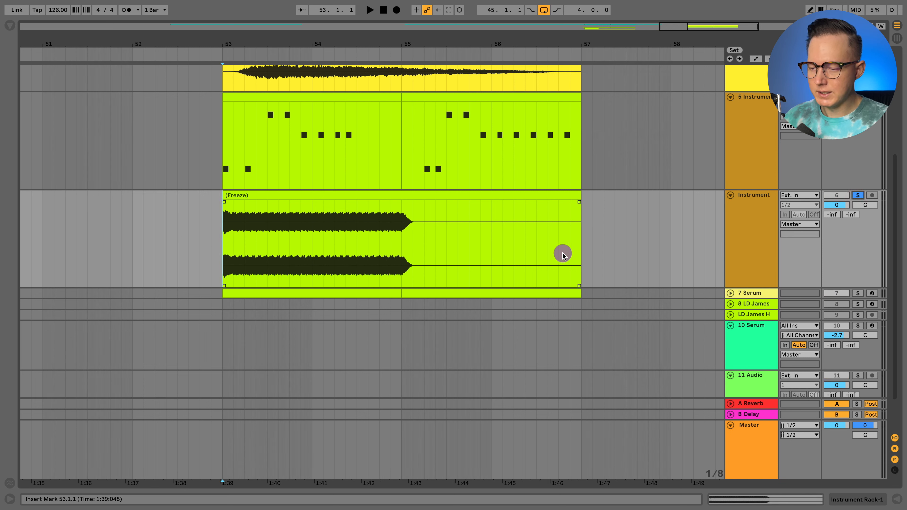
key("space")
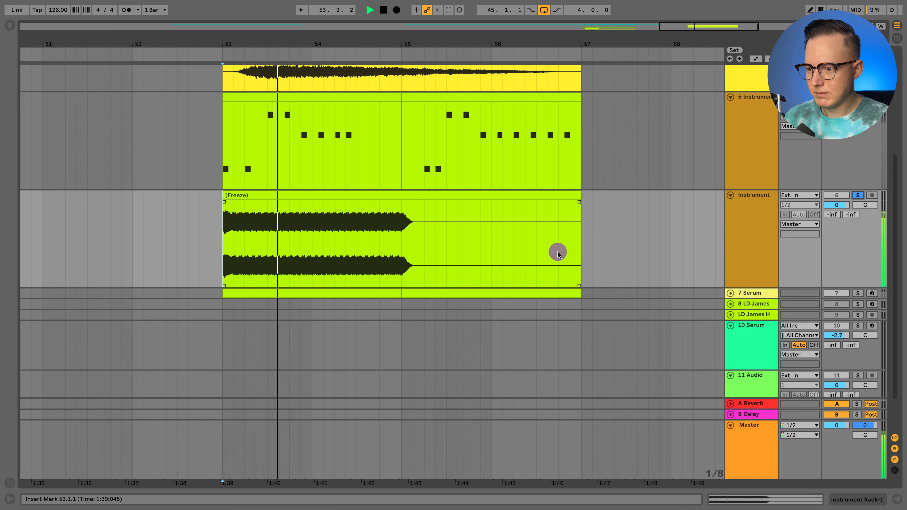
key("space")
Split the flattened audio clip at 55.2.1 and delete the silent part after it.
left_click(425, 219)
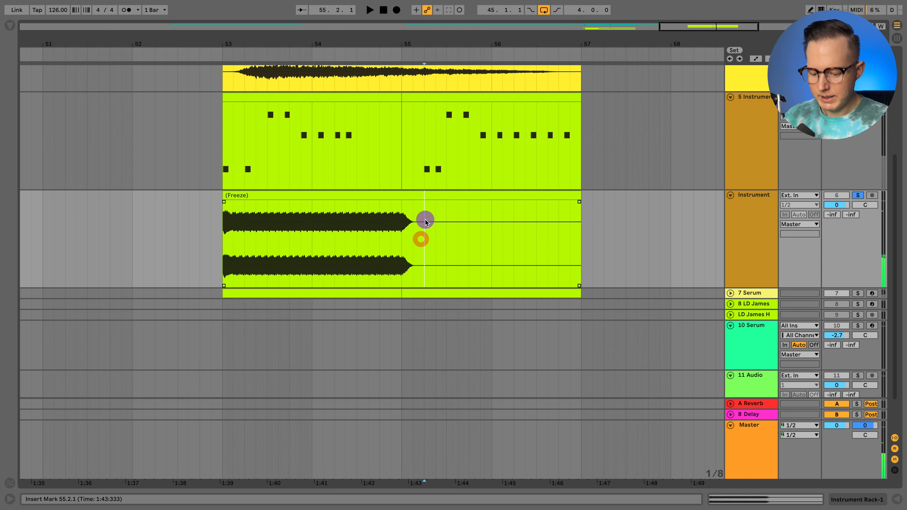
key("super+e")
left_click(449, 196)
key("Delete")
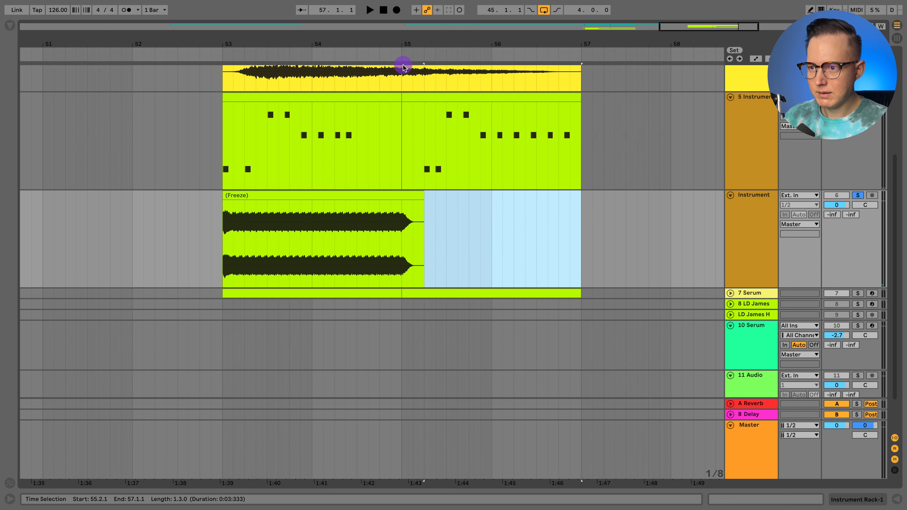
Trim the remaining silence off the audio clip's tail and add a short fade-out at its end.
left_click_drag(403, 44, 403, 79)
left_click_drag(459, 230, 540, 234)
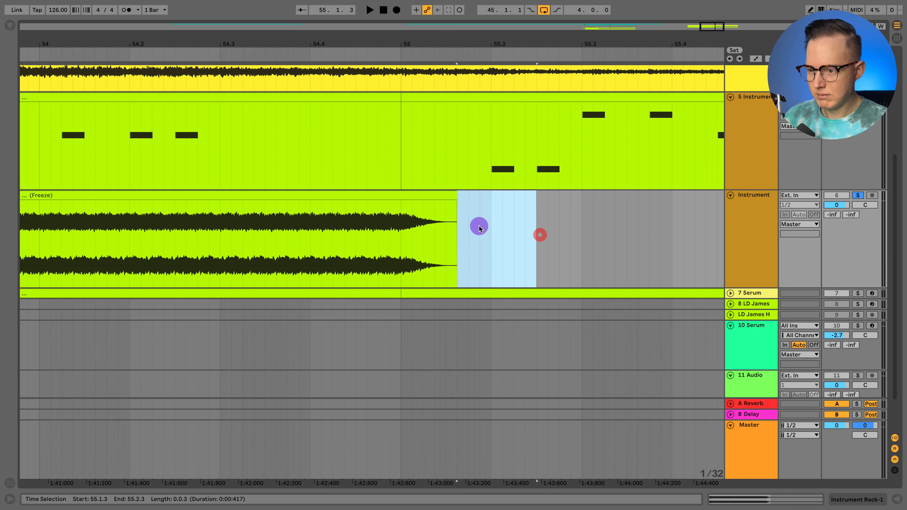
left_click_drag(449, 199, 436, 199)
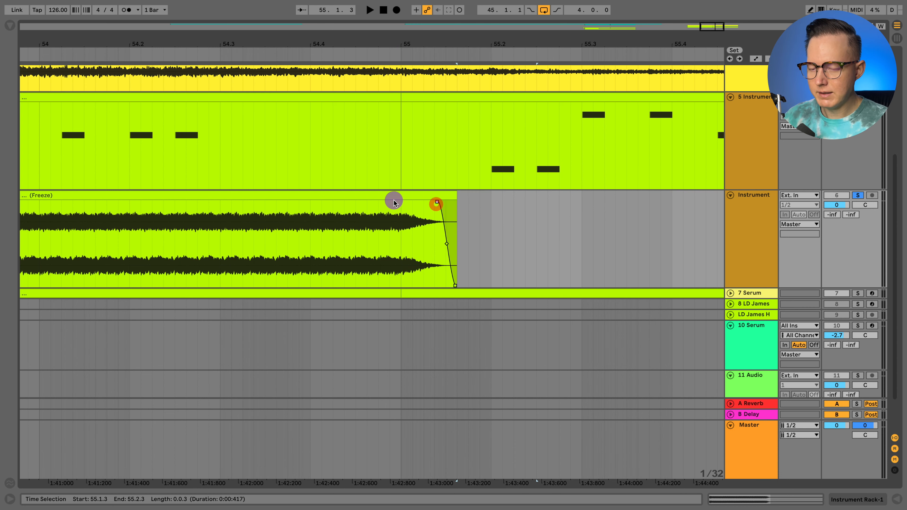
Shift the audio clip slightly earlier to skip its initial silence and delete the part that falls before 53.1.1.
scroll(394, 203, "left", 10)
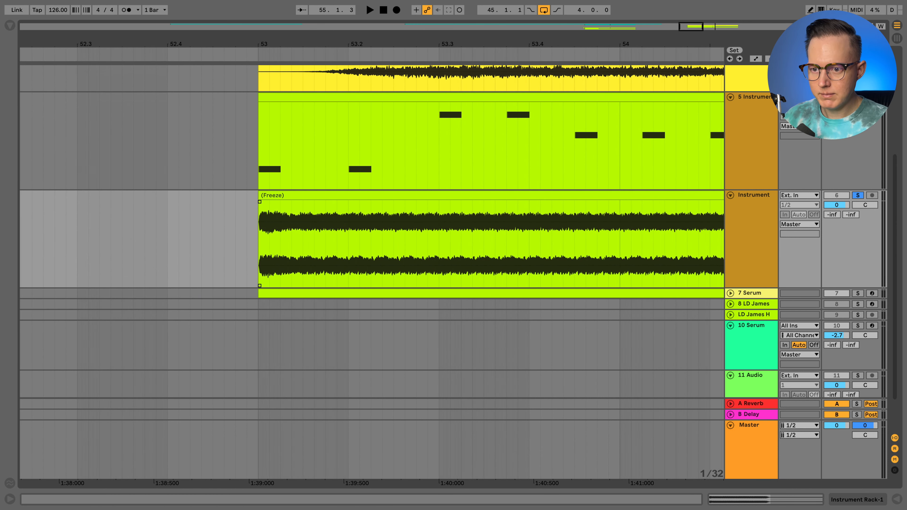
left_click_drag(260, 44, 259, 51)
left_click(278, 195)
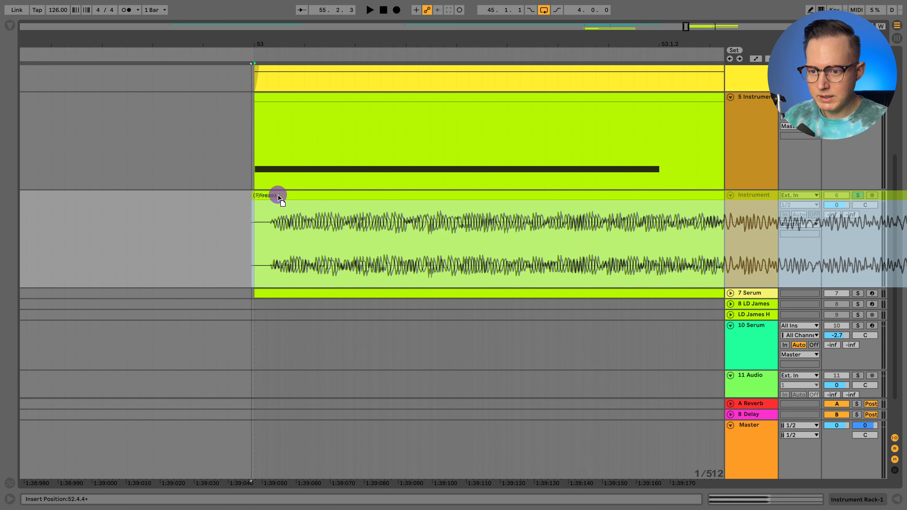
left_click_drag(278, 195, 273, 197)
left_click_drag(252, 228, 217, 225)
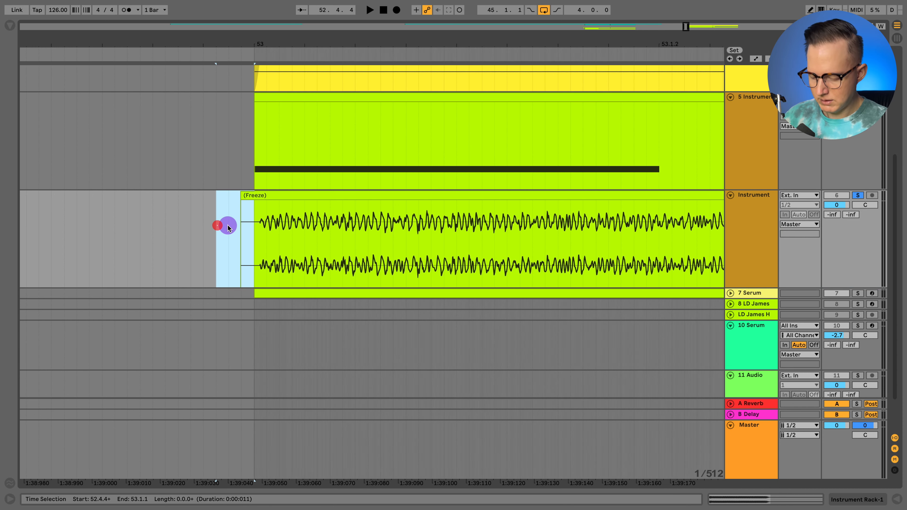
key("Delete")
left_click(252, 226)
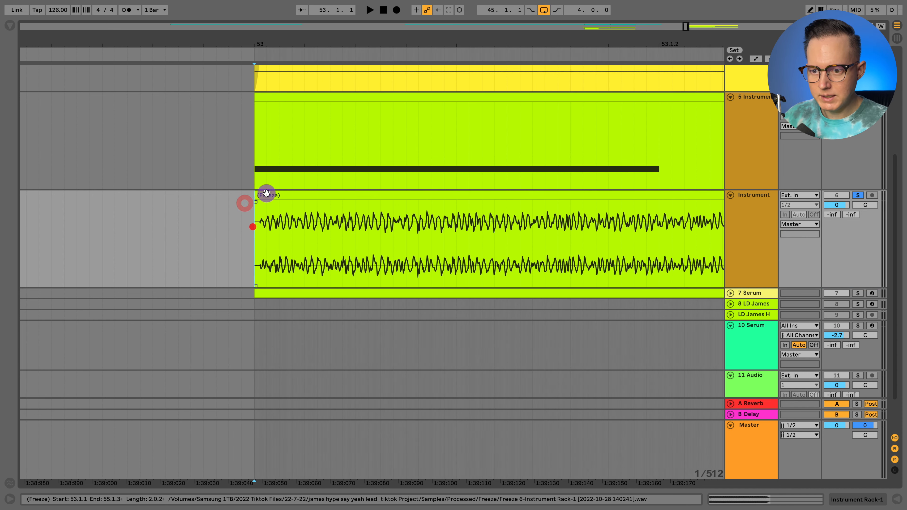
mouse_move(266, 194)
left_mouse_down()
mouse_move(254, 196)
mouse_move(257, 203)
left_mouse_up()
Consolidate the trimmed audio clip into a new sample.
left_click_drag(257, 51, 251, 9)
right_click(441, 196)
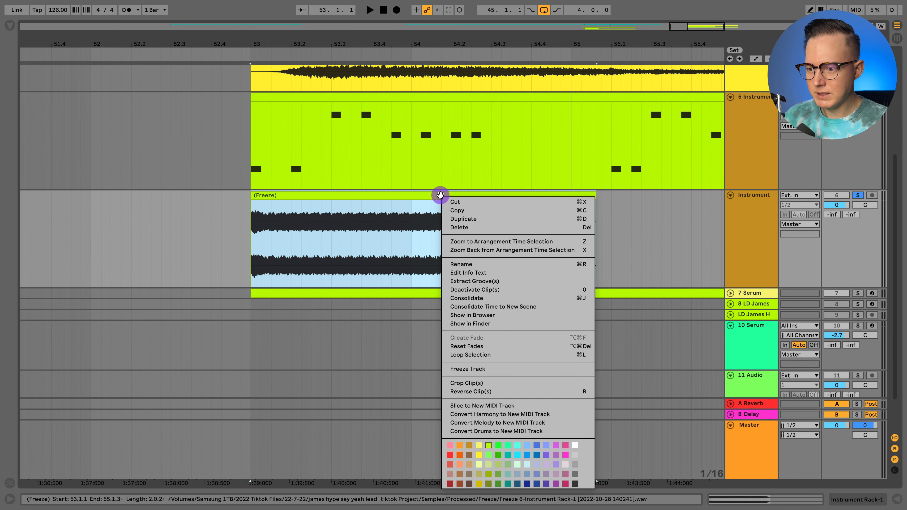
left_click(493, 298)
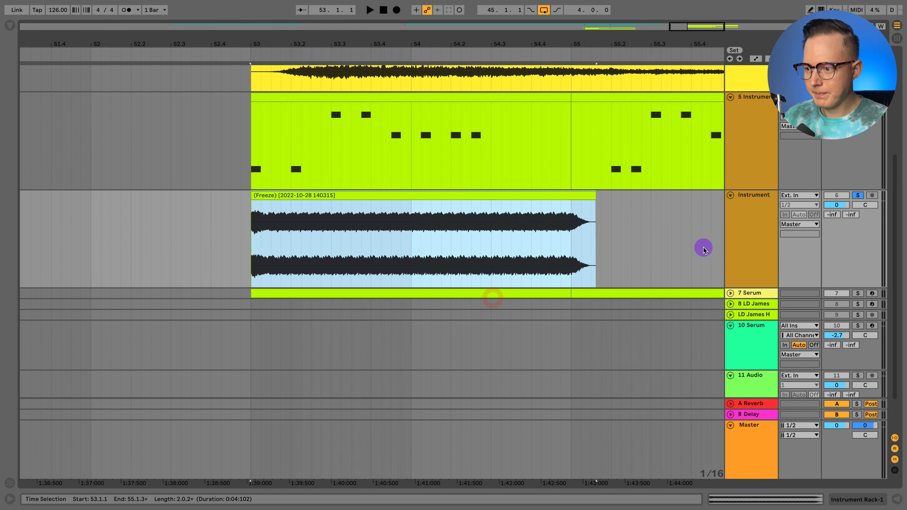
Insert a new MIDI track below the flattened track with Serum on it and move the plug-in window off the audio clip.
scroll(678, 251, "right", 2)
right_click(750, 220)
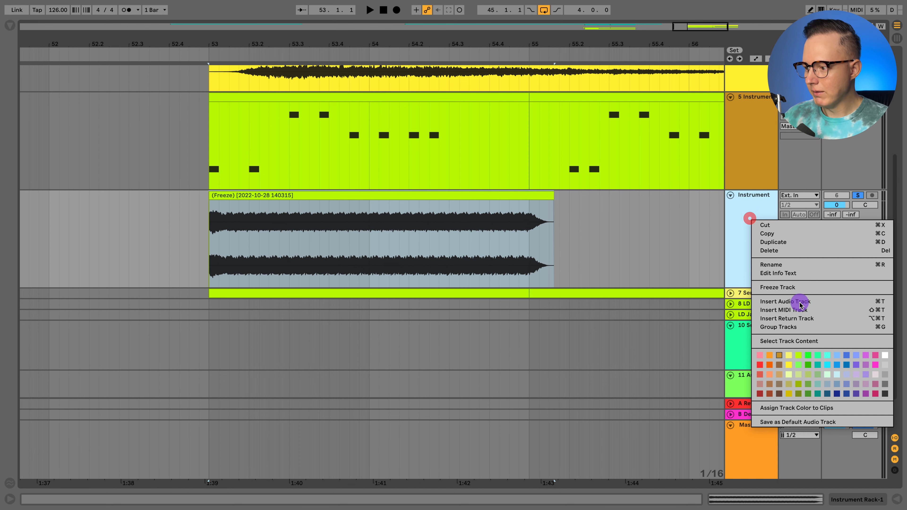
left_click(784, 310)
scroll(750, 286, "down", 1)
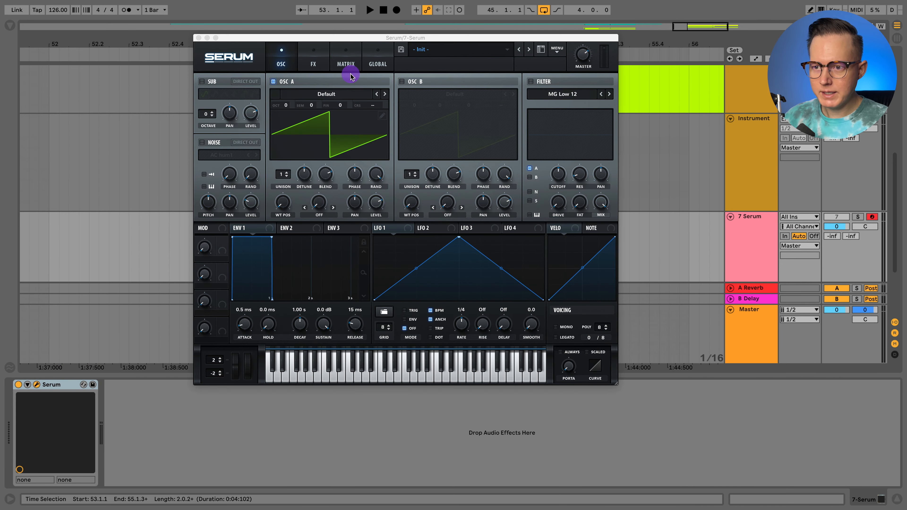
left_click_drag(318, 36, 510, 71)
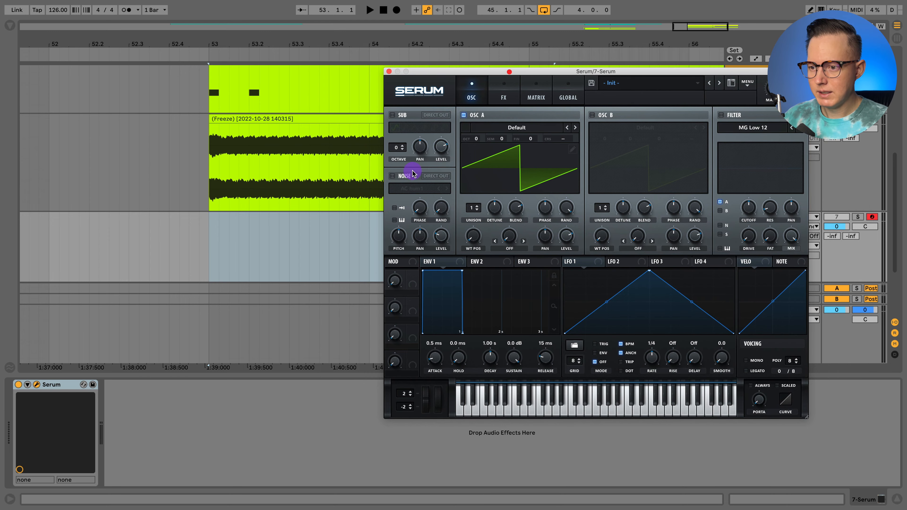
Enable Serum's noise oscillator, load the consolidated audio clip into it and turn off oscillator A.
left_click(393, 177)
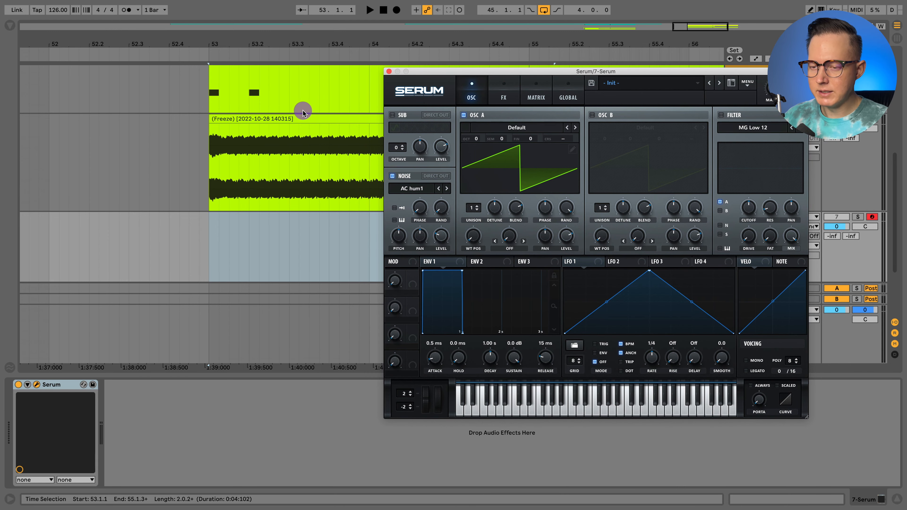
left_click_drag(286, 117, 424, 190)
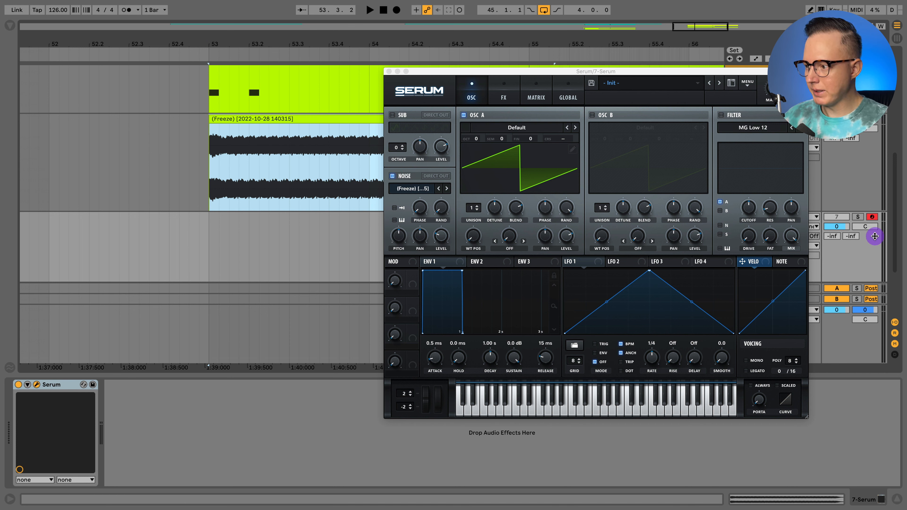
left_click(463, 115)
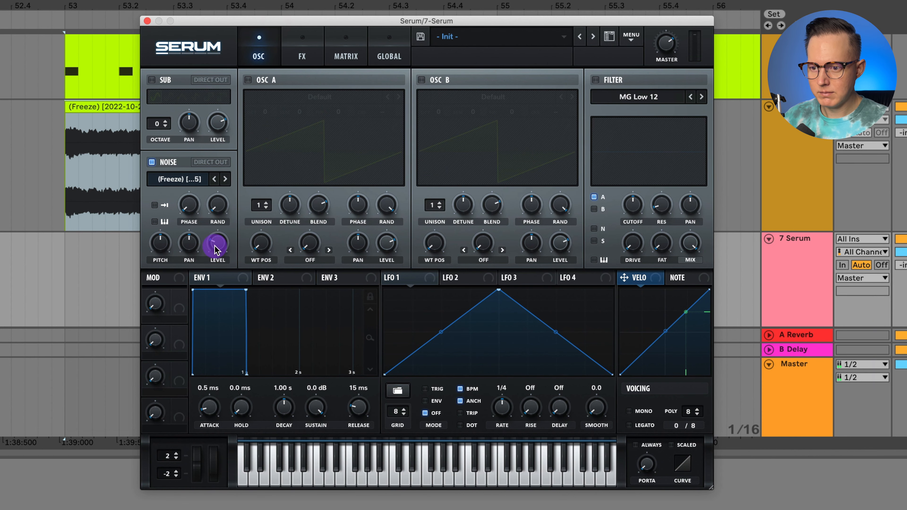
Raise the noise level, enable its keyboard pitch tracking and set the Noise Pitch to 17 st.
left_click_drag(437, 238, 448, 203)
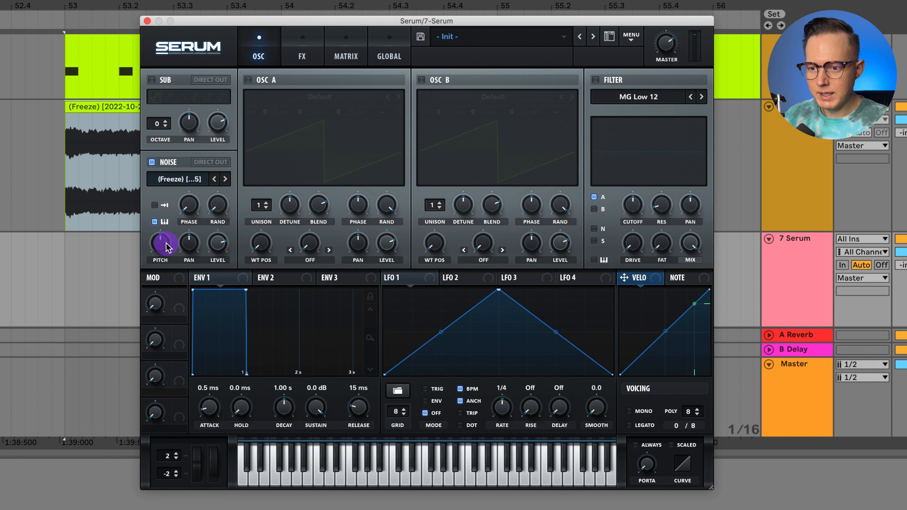
mouse_move(165, 248)
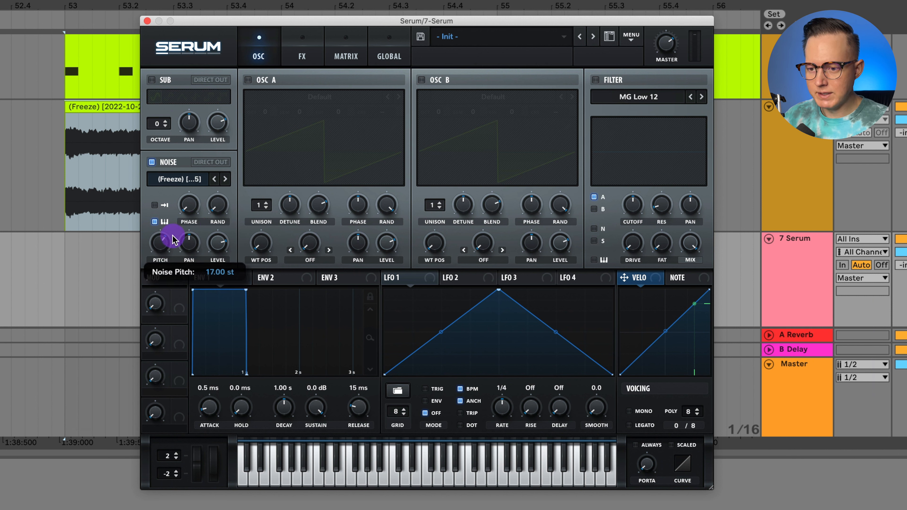
left_click(172, 236)
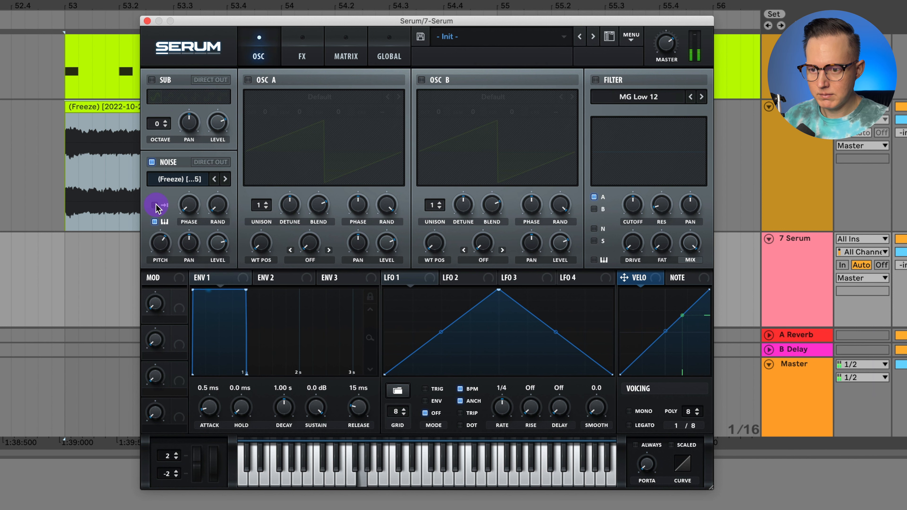
Copy the MIDI note clip from the track above onto the 7 Serum track at bar 53.
left_click(113, 80)
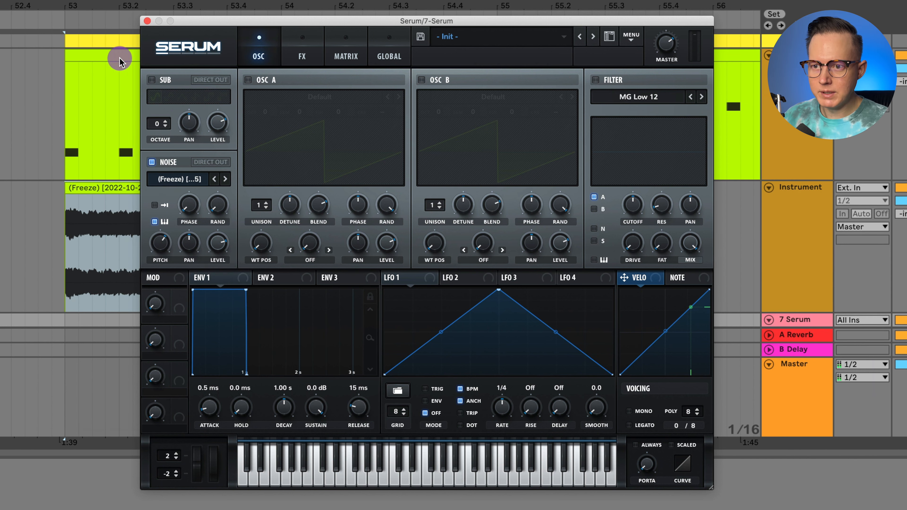
left_click(147, 20)
left_click(141, 54)
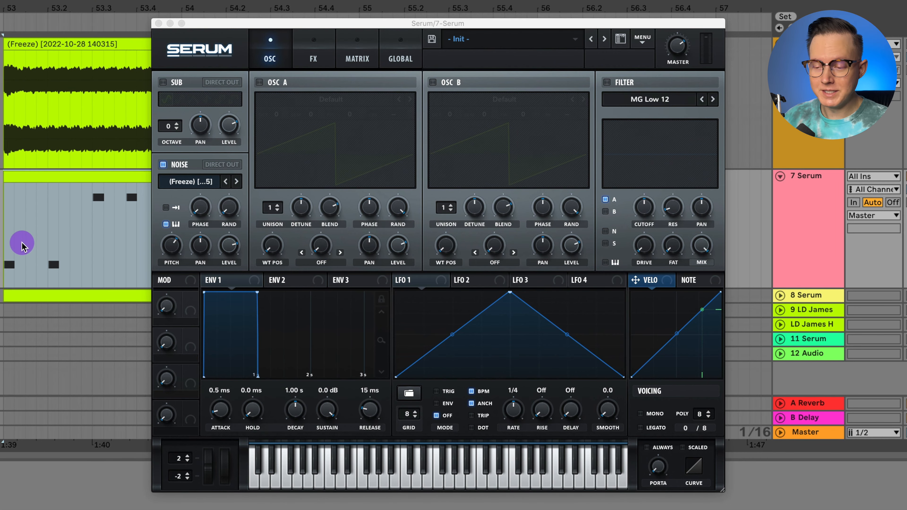
Raise the noise level fully and shape Envelope 1 with 980 ms decay, -3.6 dB sustain and 372 ms release.
left_click_drag(228, 251, 239, 192)
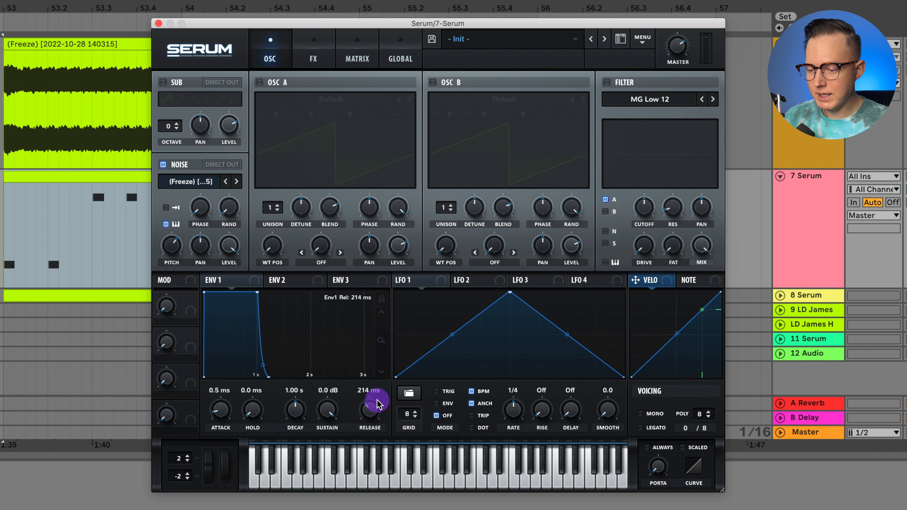
left_click_drag(376, 404, 380, 400)
key("space")
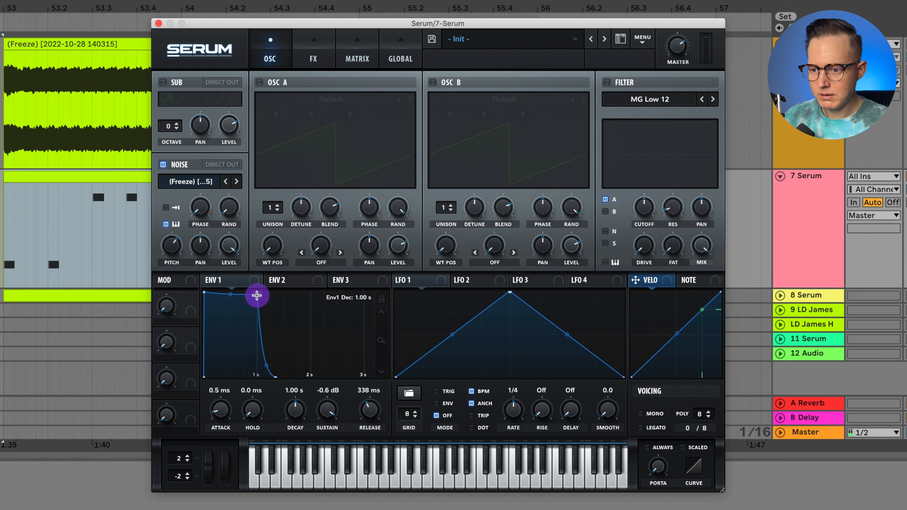
left_click_drag(257, 295, 255, 306)
left_click_drag(371, 416, 369, 409)
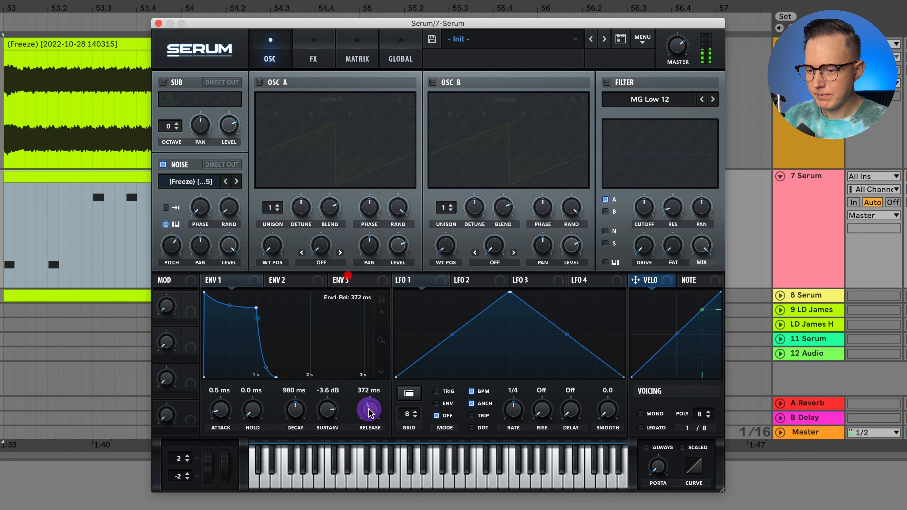
Enable Serum's compressor effect and adjust its threshold and make-up gain.
left_click(314, 55)
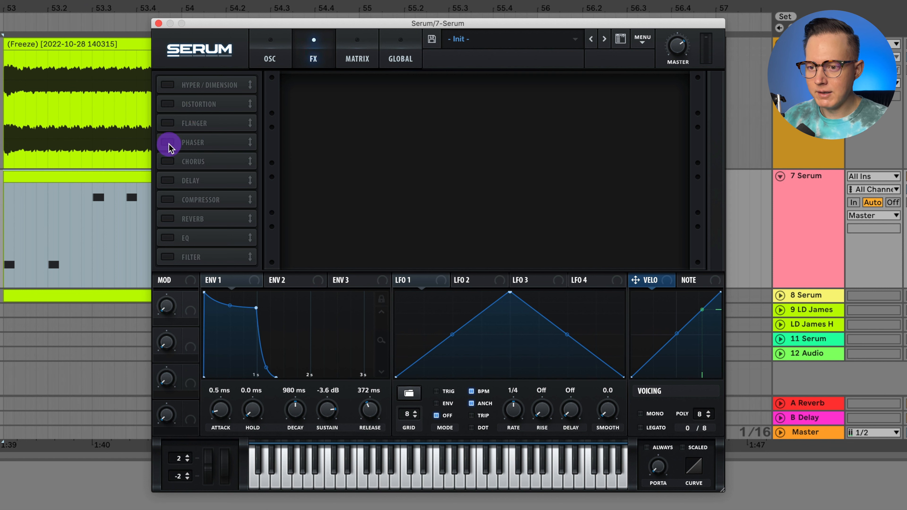
left_click(165, 199)
left_click(502, 94)
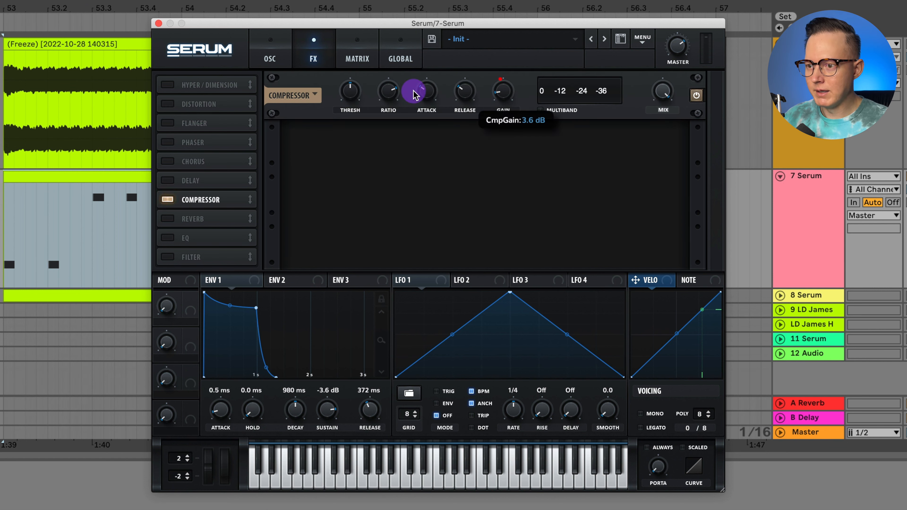
left_click_drag(353, 89, 362, 96)
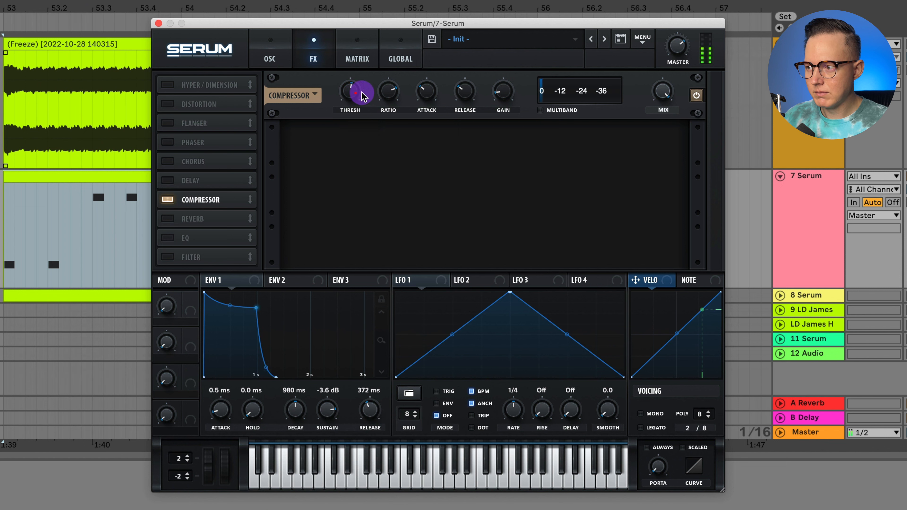
left_click_drag(512, 94, 497, 92)
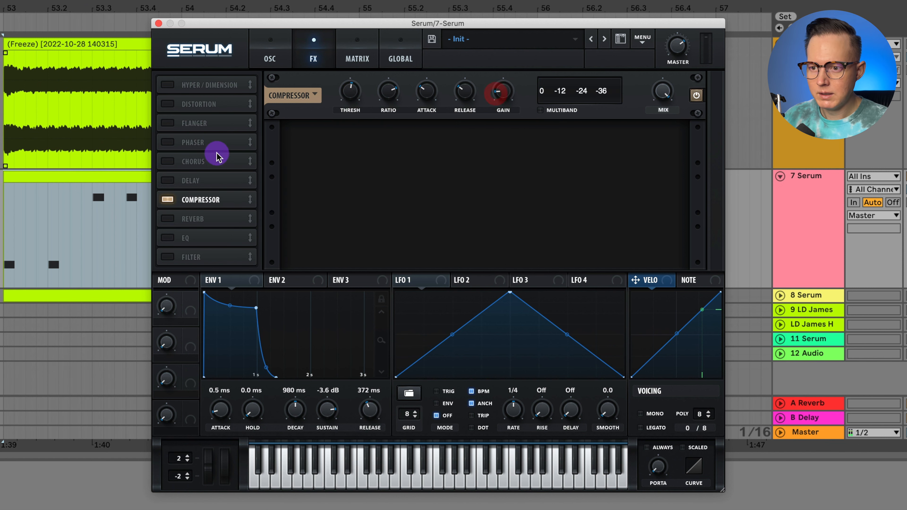
Enable a delay placed after the compressor, with 1/8 times on both sides, a right offset of 1.026 and 28% feedback.
left_click_drag(207, 189, 189, 194)
left_click(168, 199)
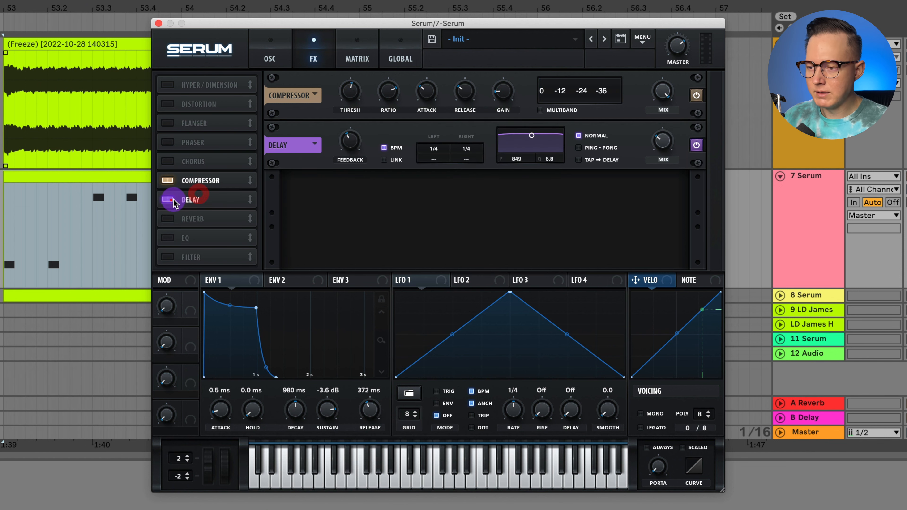
left_click_drag(432, 153, 474, 164)
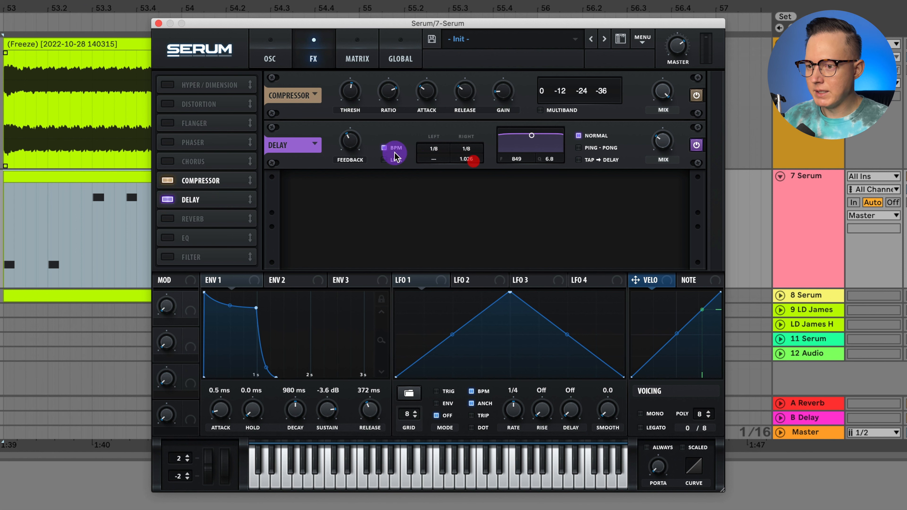
left_click_drag(356, 143, 353, 160)
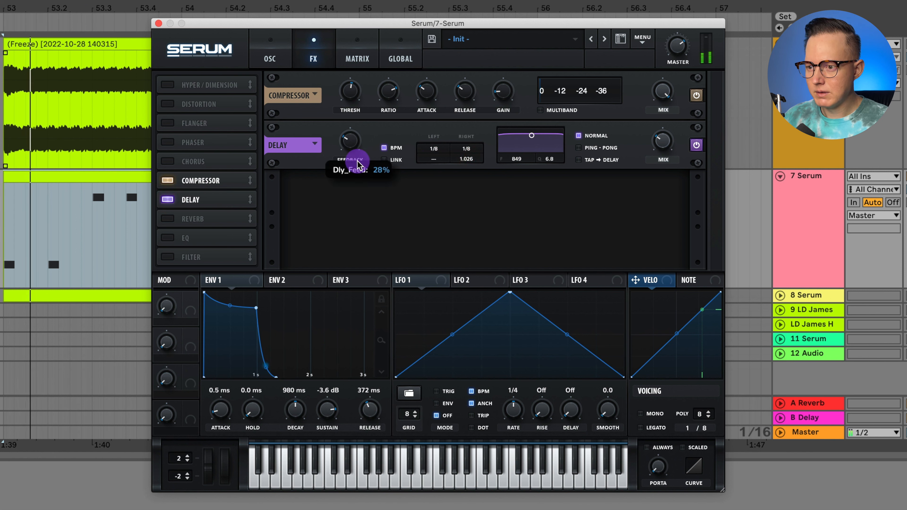
Set the delay filter to frequency 567 and Q 3.0, and adjust the delay mix.
left_click_drag(543, 146, 531, 143)
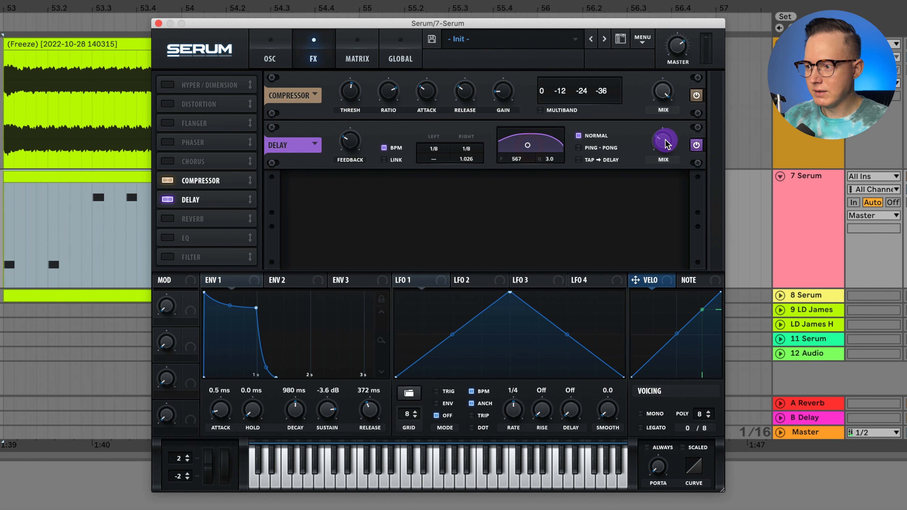
left_click_drag(667, 145, 670, 136)
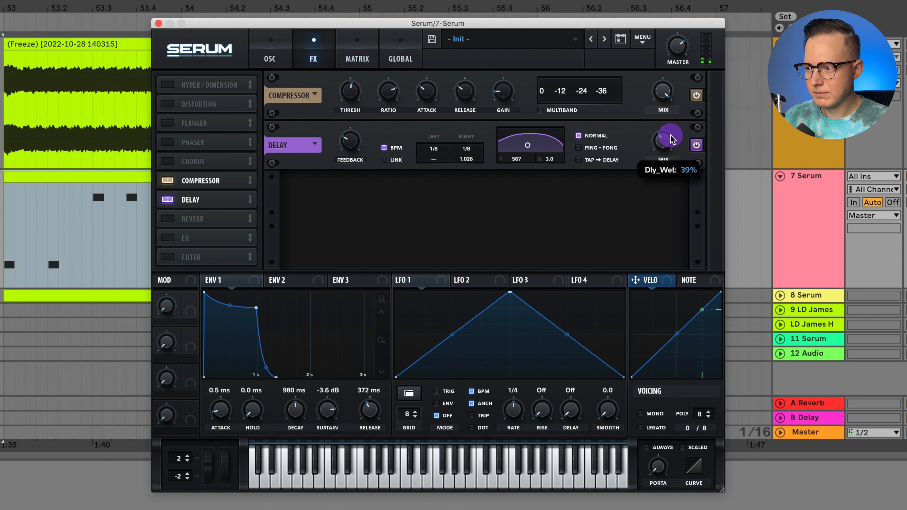
left_click_drag(671, 146, 670, 146)
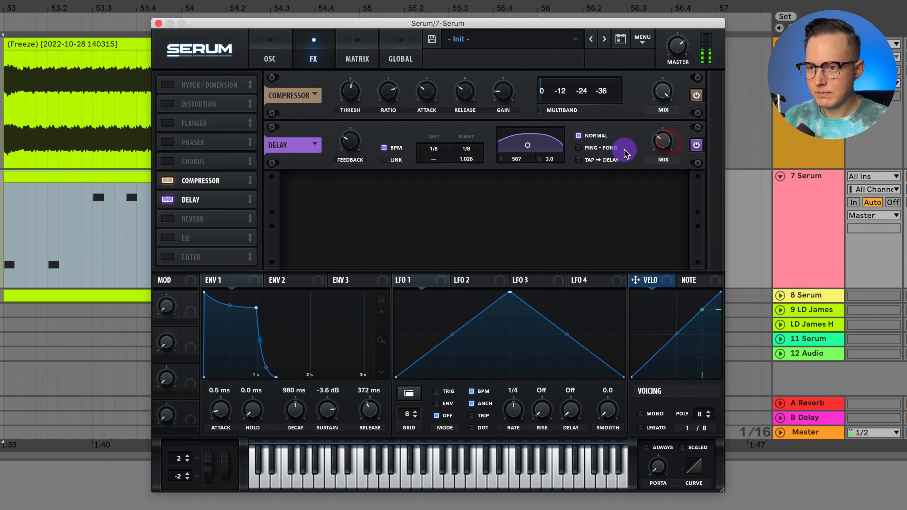
Enable the Hall reverb and tune its size, decay and mix while auditioning the part.
left_click(217, 224)
key("space")
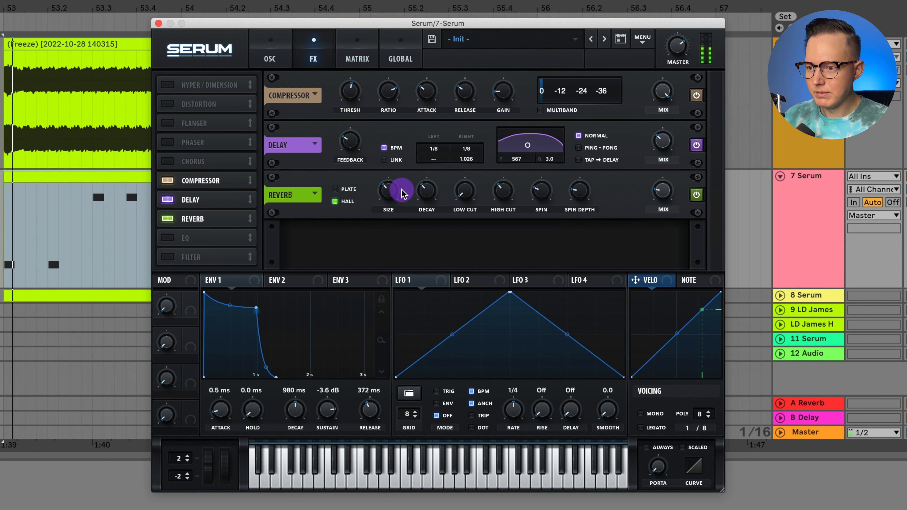
left_click_drag(382, 191, 383, 198)
left_click_drag(436, 191, 437, 196)
mouse_move(661, 195)
left_mouse_down()
mouse_move(673, 154)
mouse_move(671, 192)
left_mouse_up()
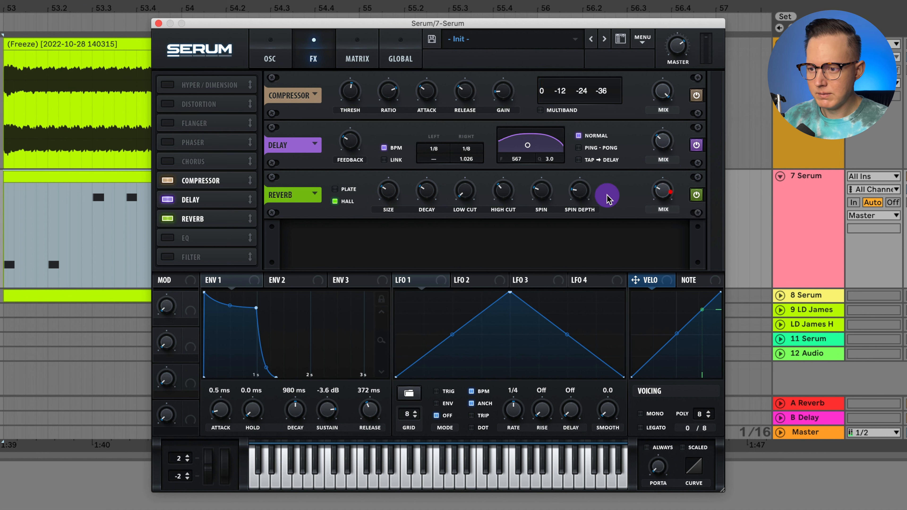
left_click_drag(386, 188, 397, 194)
mouse_move(428, 190)
left_mouse_down()
mouse_move(390, 192)
mouse_move(427, 189)
left_mouse_up()
left_click_drag(661, 189, 662, 195)
key("space")
key("space")
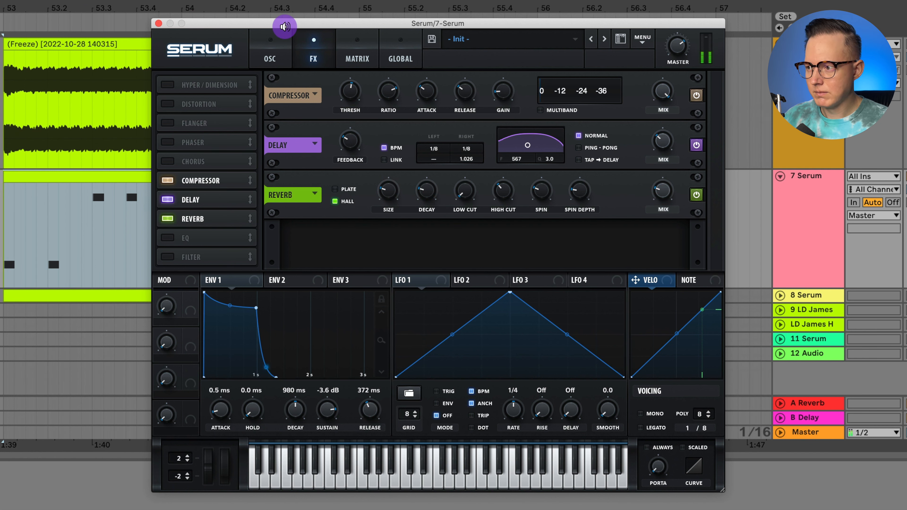
Fine-tune the compressor's gain, stop playback and close the Serum window to return to the arrangement.
mouse_move(510, 88)
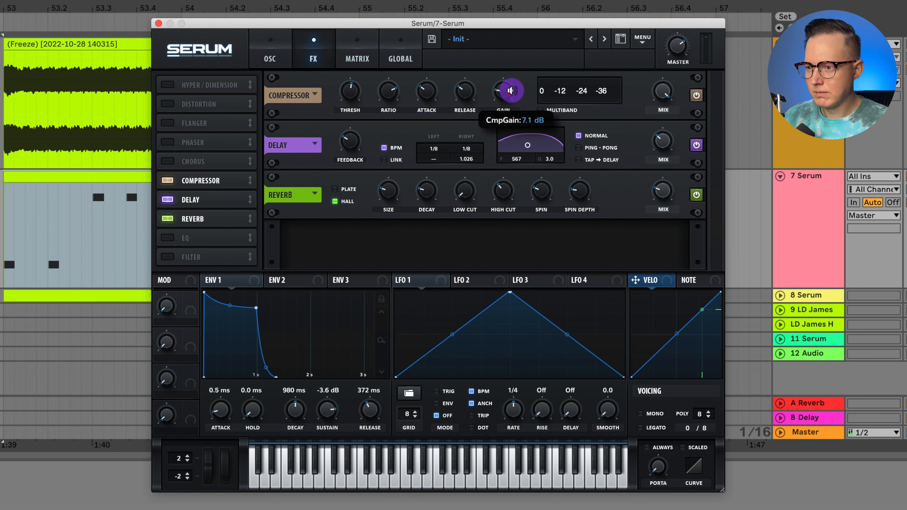
left_click_drag(512, 90, 506, 96)
key("space")
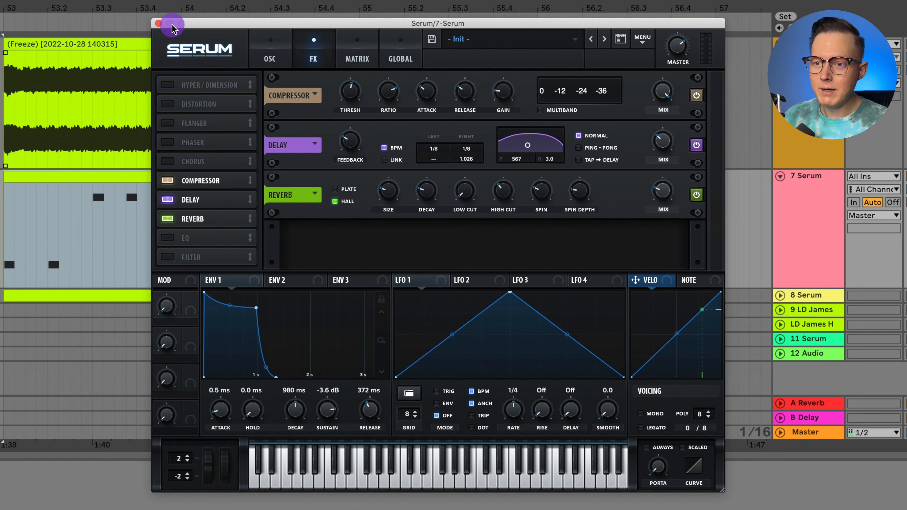
left_click(157, 23)
scroll(601, 190, "right", 3)
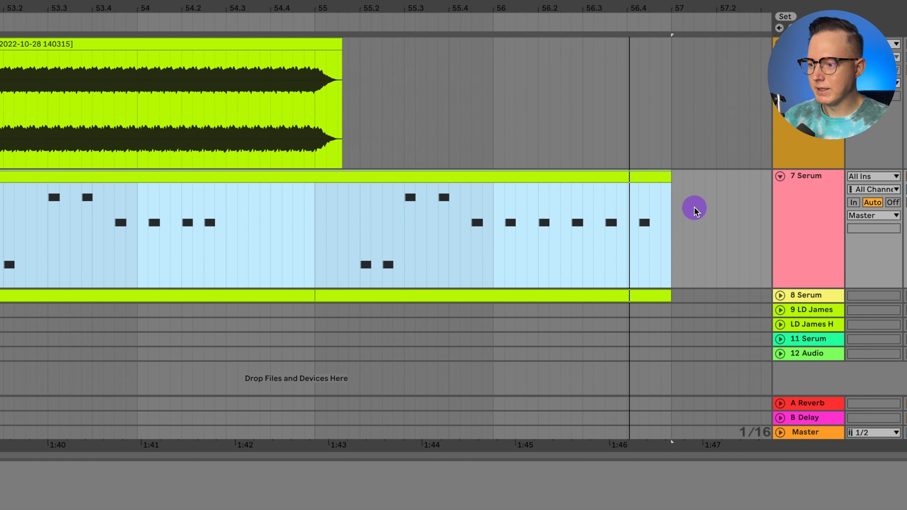